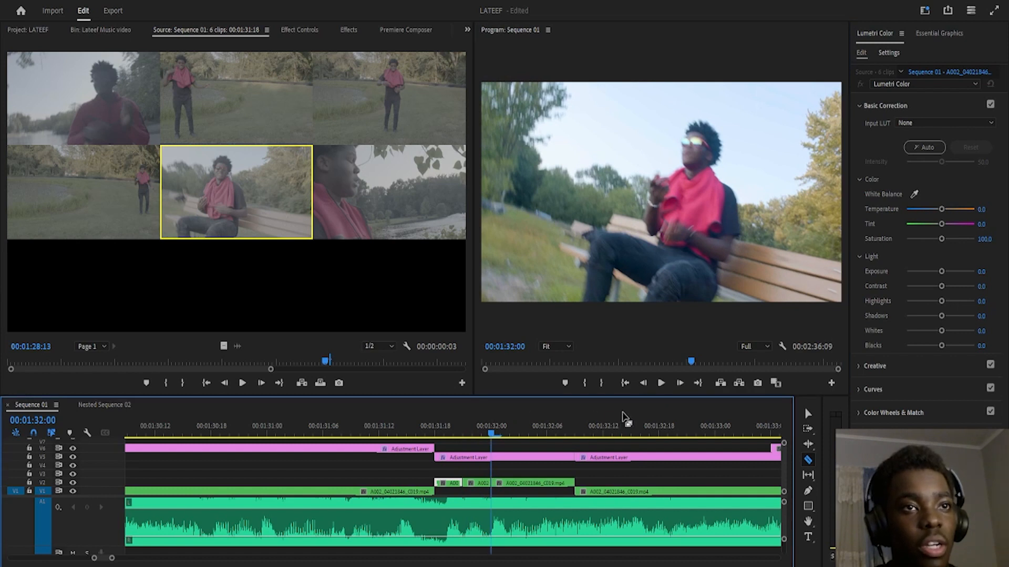
- Cut the upper video clip on V2 at three-frame intervals, at 00:01:32:03 and 00:01:32:06
{"action": "left_click", "coordinate": [680, 383]}
{"action": "left_click", "coordinate": [680, 383]}
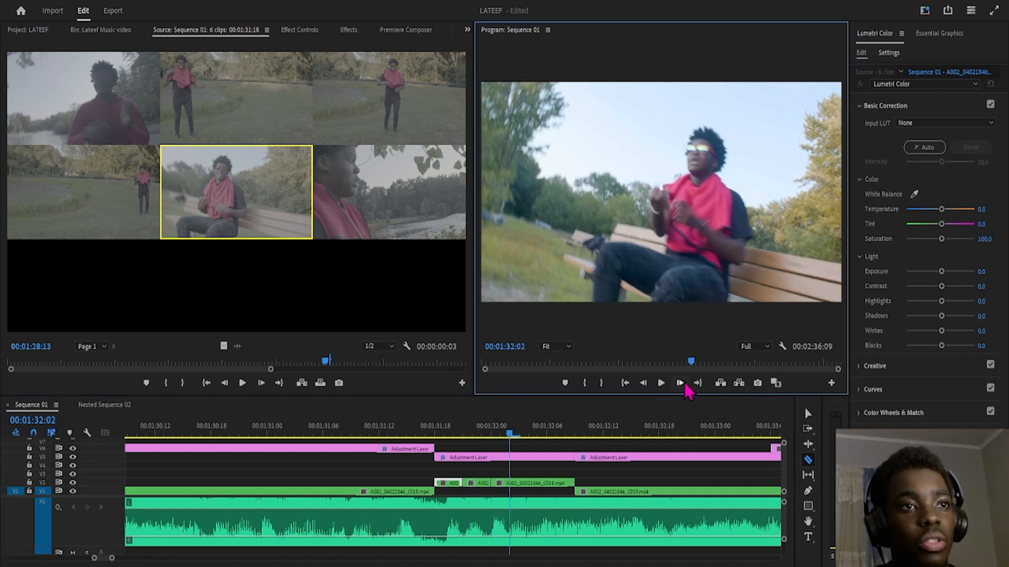
{"action": "left_click", "coordinate": [680, 383]}
{"action": "key", "text": "ctrl+k"}
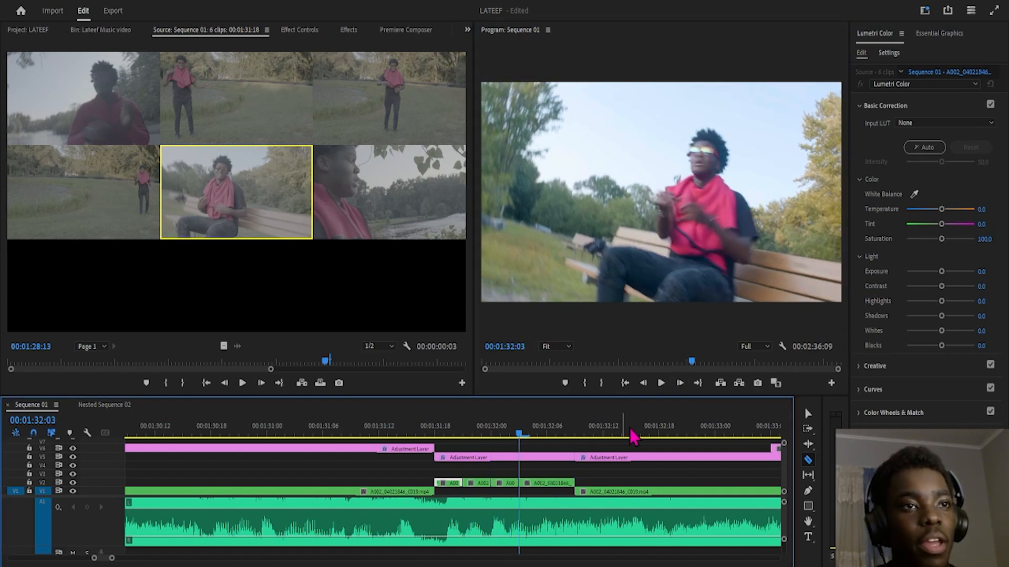
{"action": "left_click", "coordinate": [680, 383]}
{"action": "left_click", "coordinate": [680, 383]}
{"action": "left_click", "coordinate": [680, 383]}
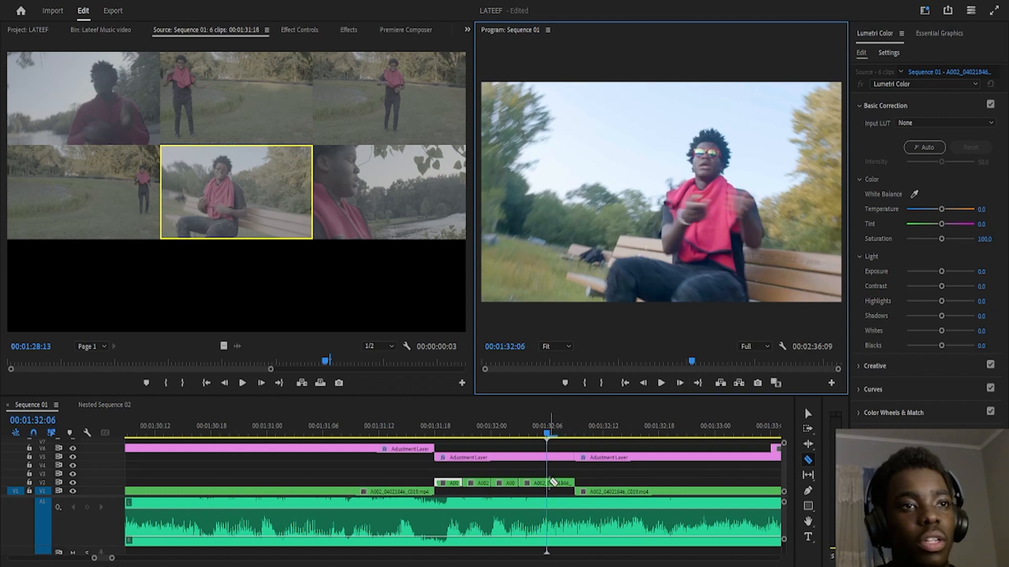
{"action": "left_click", "coordinate": [547, 483]}
- Return the playhead to the first cut at 00:01:31:18 and export that frame as a PNG named "Paper Effect 1"
{"action": "left_click", "coordinate": [680, 383]}
{"action": "left_click", "coordinate": [680, 383]}
{"action": "key", "text": "v"}
{"action": "left_click_drag", "start_coordinate": [565, 434], "coordinate": [435, 434]}
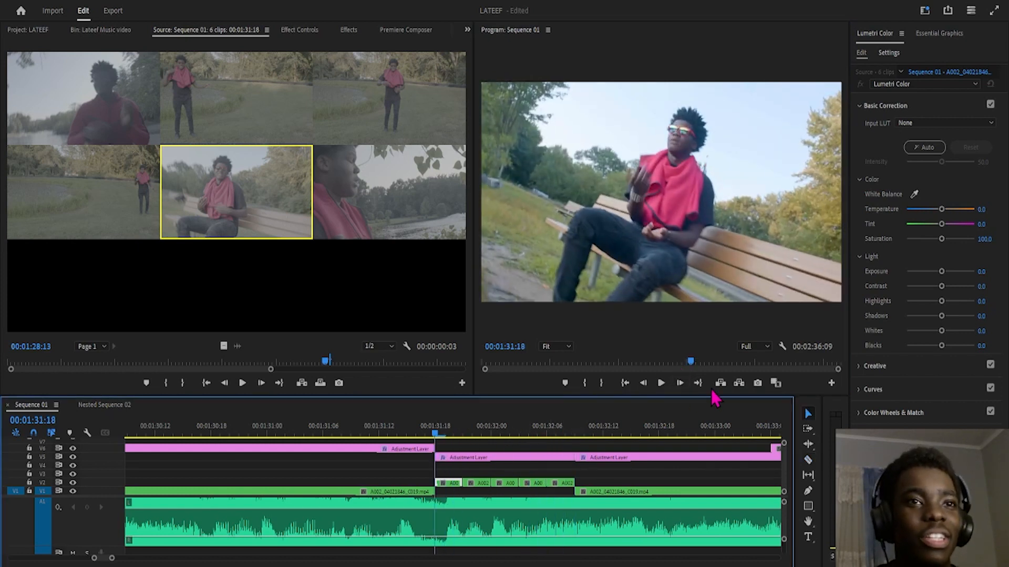
{"action": "left_click", "coordinate": [752, 385]}
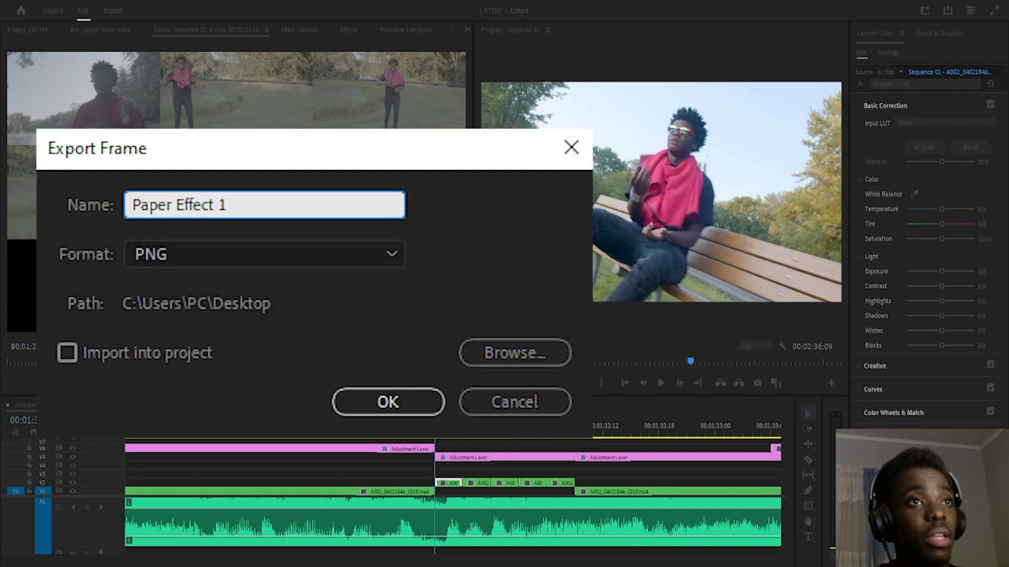
{"action": "left_click", "coordinate": [389, 403]}
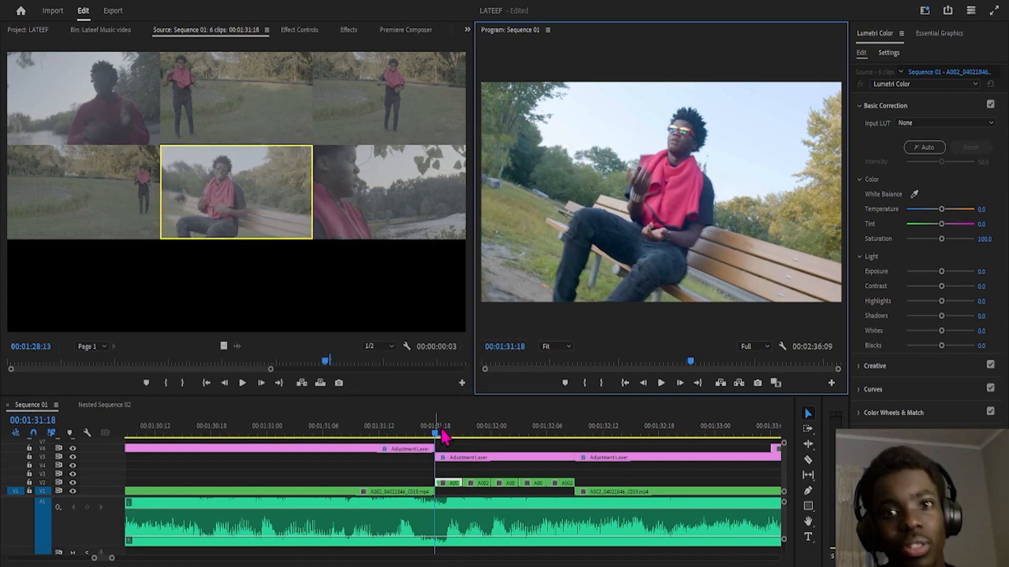
- Export the frame at the second cut, 00:01:31:21, as a still image and go through the neighbouring cuts
{"action": "left_click_drag", "start_coordinate": [443, 436], "coordinate": [463, 435]}
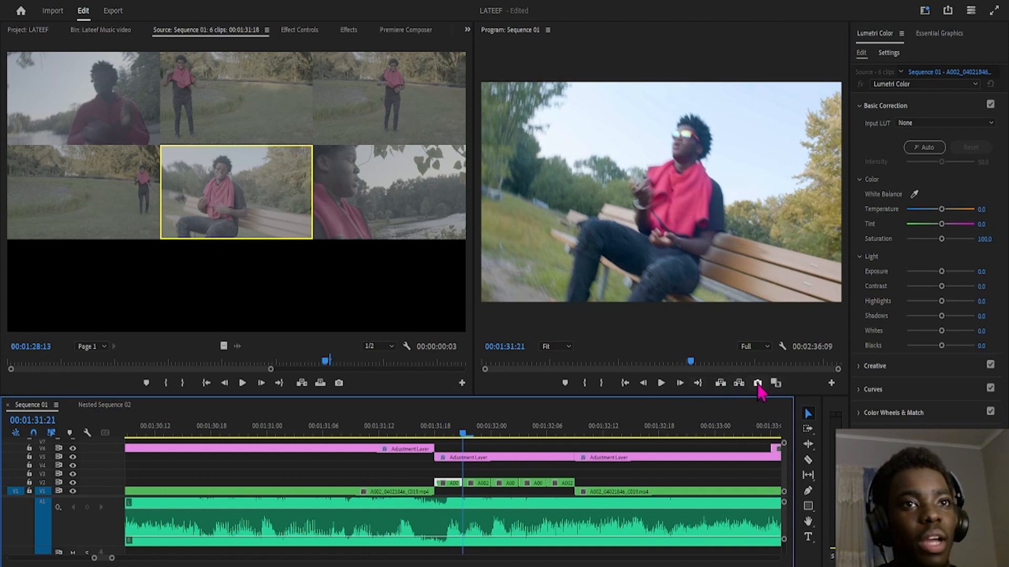
{"action": "left_click", "coordinate": [757, 383]}
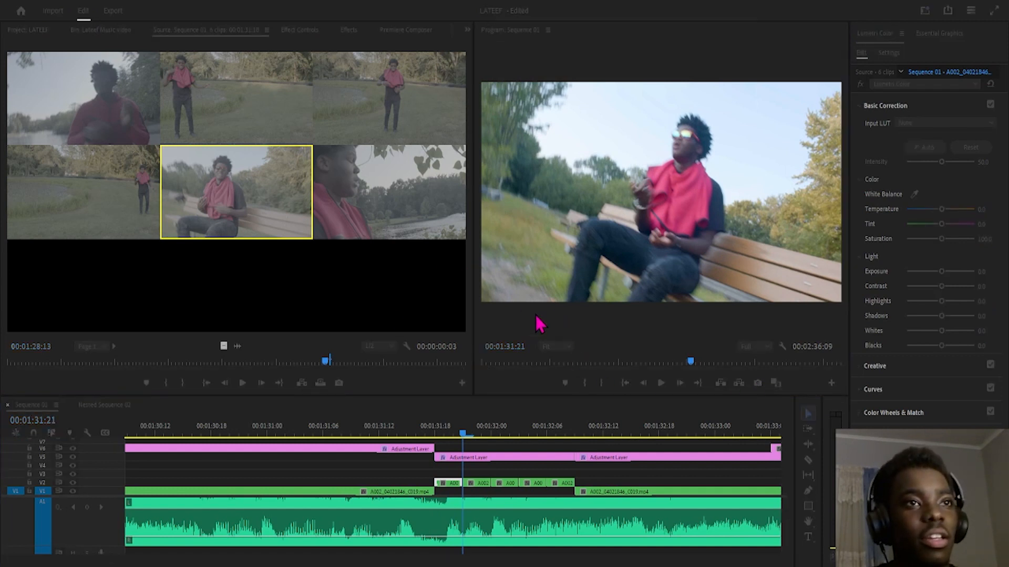
{"action": "left_click", "coordinate": [493, 436]}
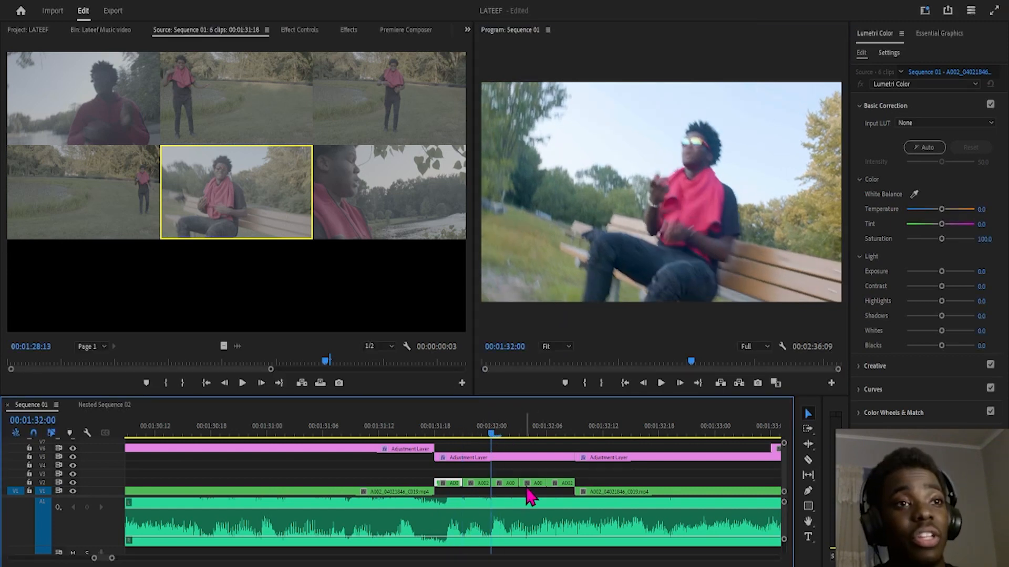
{"action": "left_click_drag", "start_coordinate": [494, 436], "coordinate": [438, 473]}
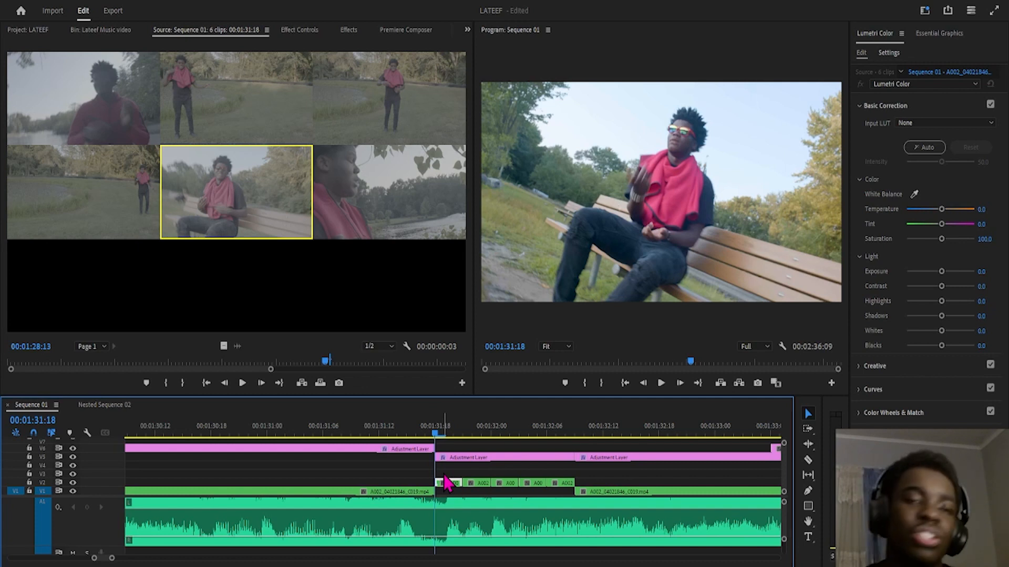
{"action": "key", "text": "equal"}
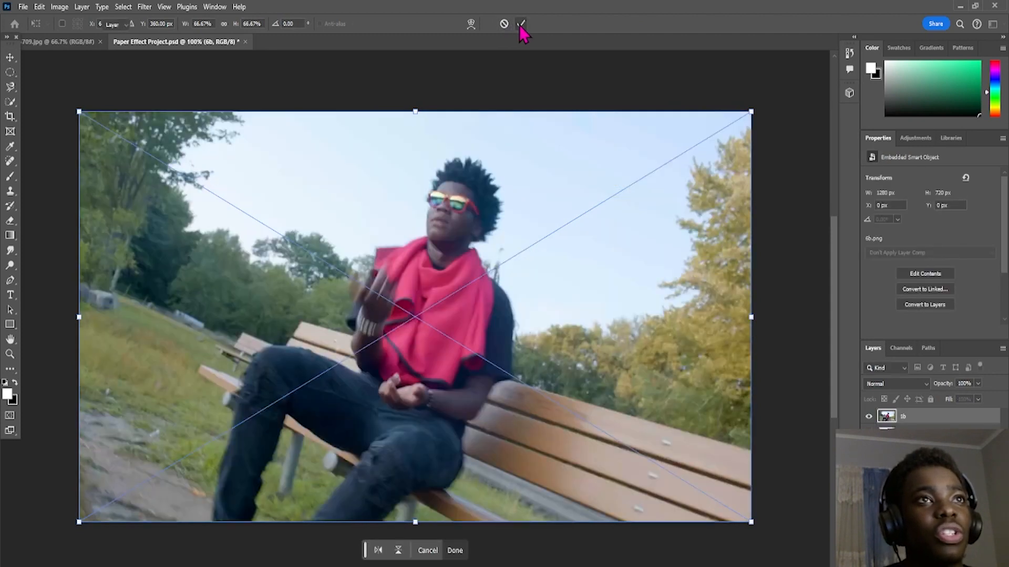
- In Photoshop, place the exported frames, including 4b and 5b, full-canvas in the Paper Effect Project document
{"action": "left_click", "coordinate": [521, 24]}
{"action": "left_click", "coordinate": [520, 24]}
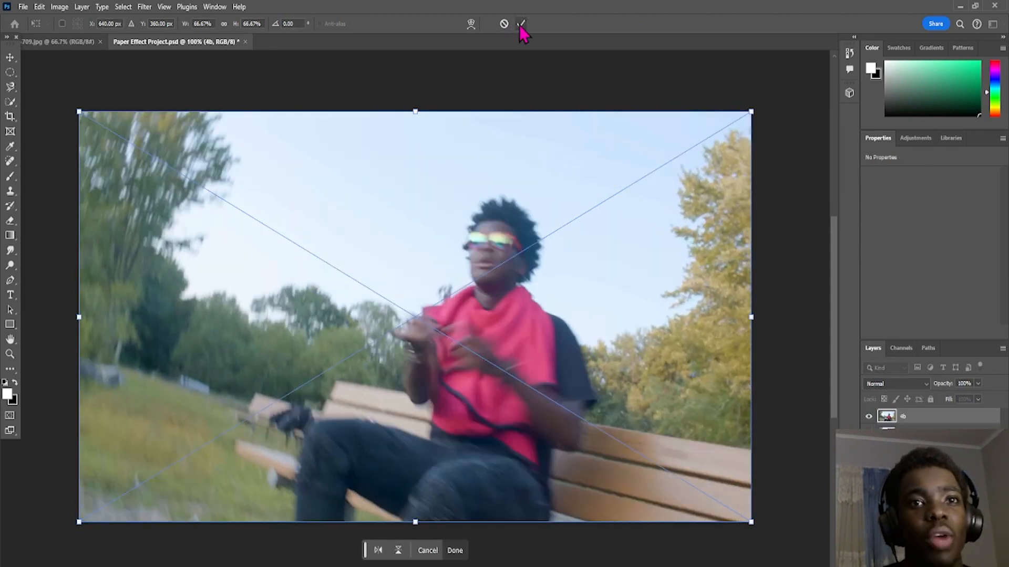
{"action": "left_click", "coordinate": [521, 24]}
{"action": "left_click", "coordinate": [520, 25]}
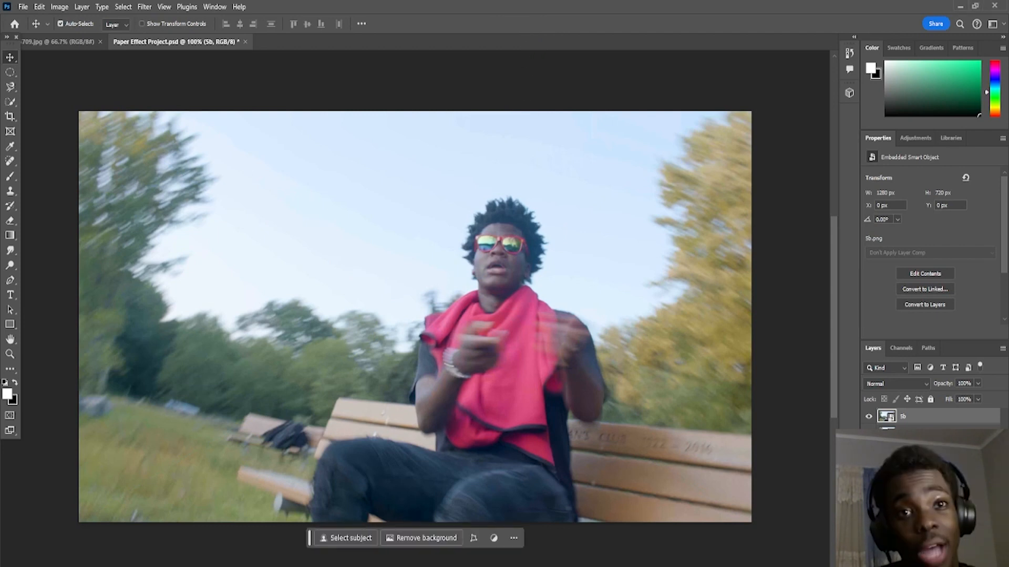
- Arrange the placed frame layers so that 1b is at the top of the stack
{"action": "scroll", "coordinate": [930, 473], "scroll_direction": "down", "scroll_amount": 1}
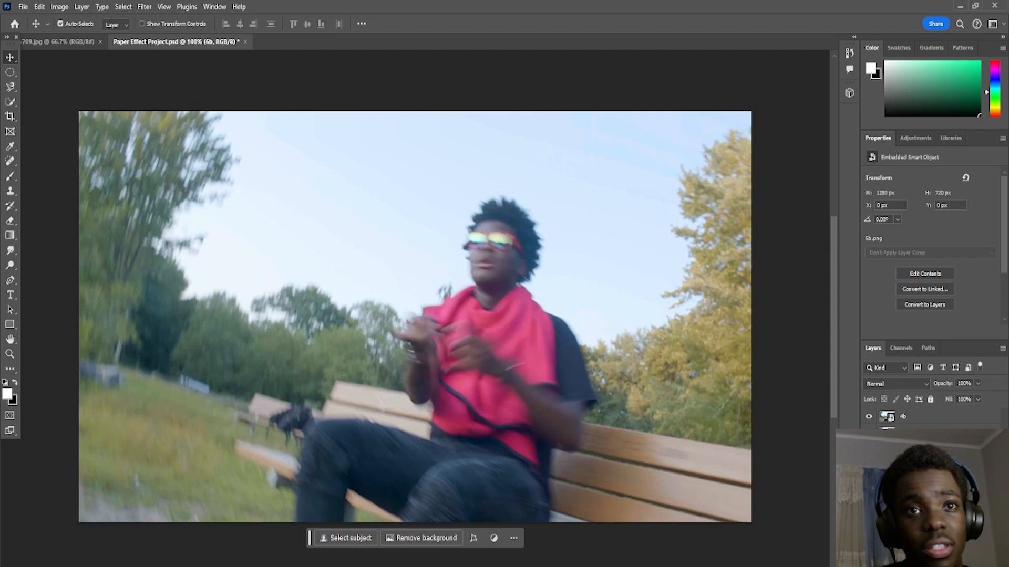
{"action": "left_click_drag", "start_coordinate": [920, 473], "coordinate": [919, 412]}
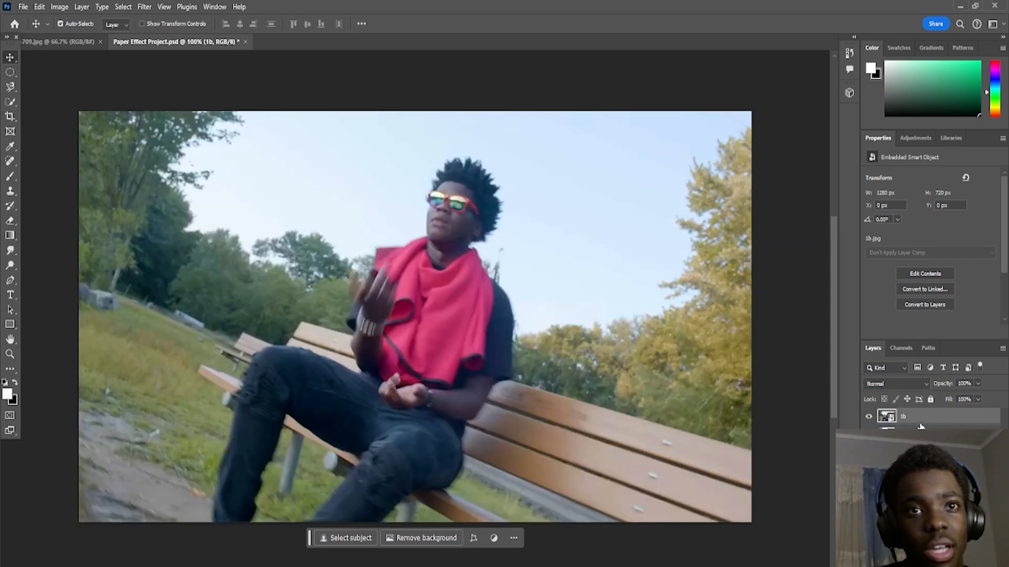
{"action": "left_click", "coordinate": [919, 435]}
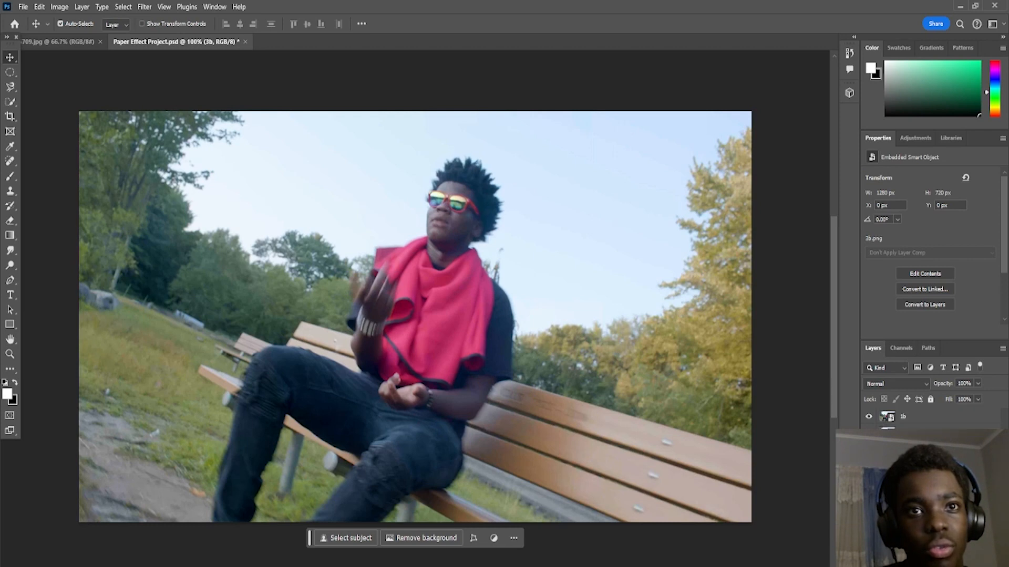
{"action": "left_click", "coordinate": [931, 418]}
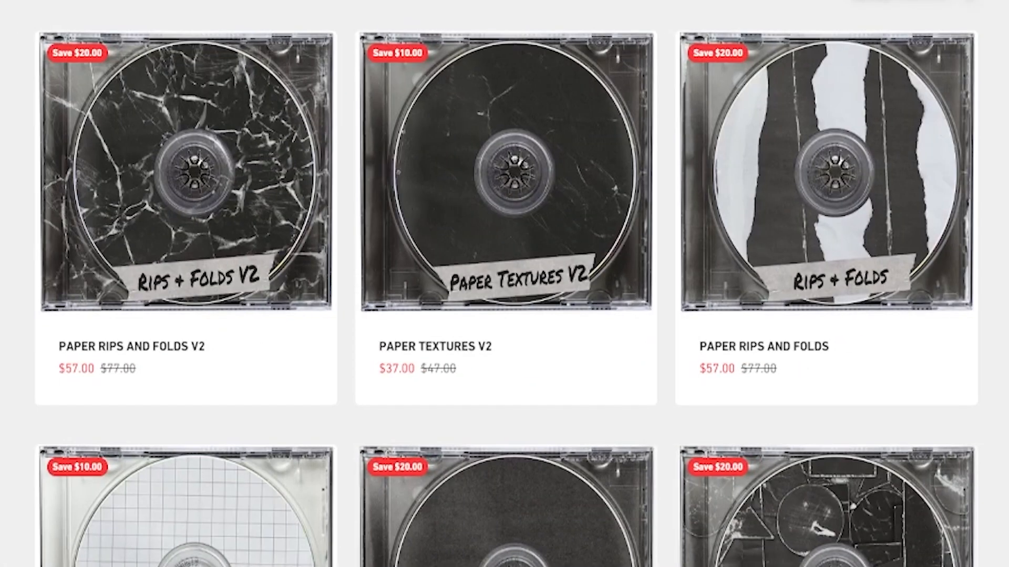
- Look through the texture shop's paper packs and the Paper Rips and Folds V2 product page
{"action": "scroll", "coordinate": [505, 284], "scroll_direction": "down", "scroll_amount": 1}
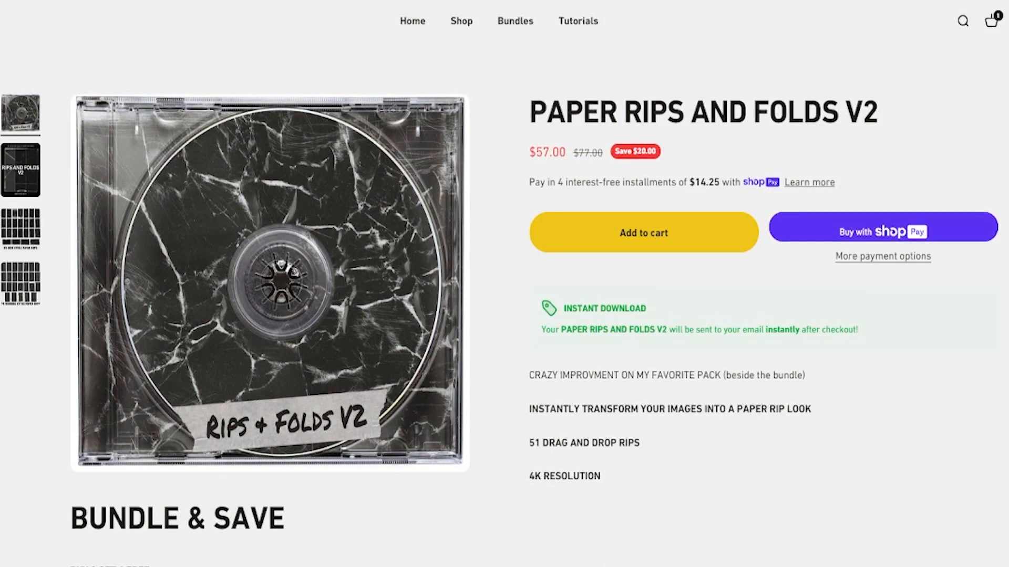
{"action": "scroll", "coordinate": [499, 322], "scroll_direction": "down", "scroll_amount": 2}
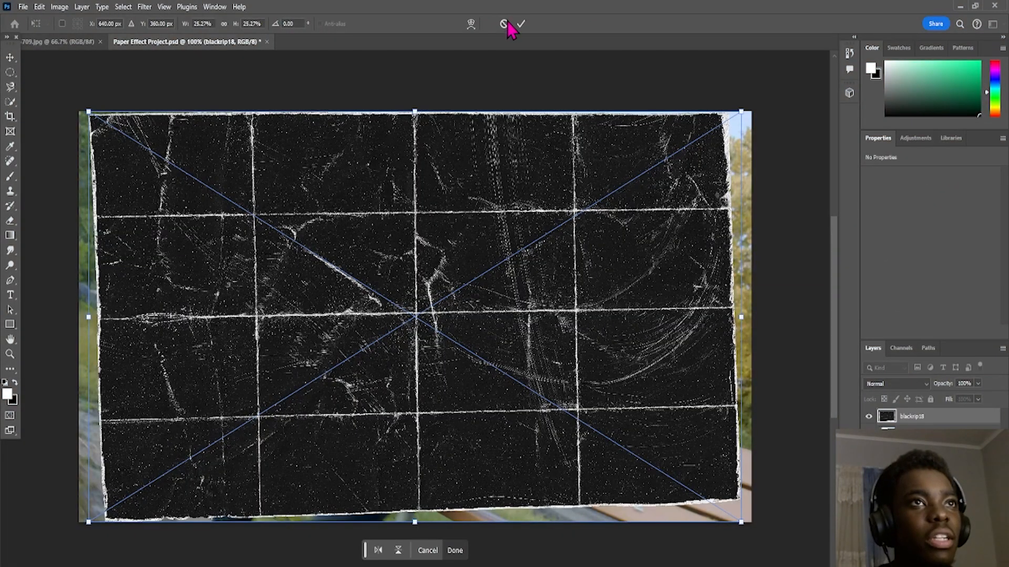
- Place the black paper rip textures, including blackrip18 and blackrip30, in the Photoshop document
{"action": "left_click", "coordinate": [521, 23]}
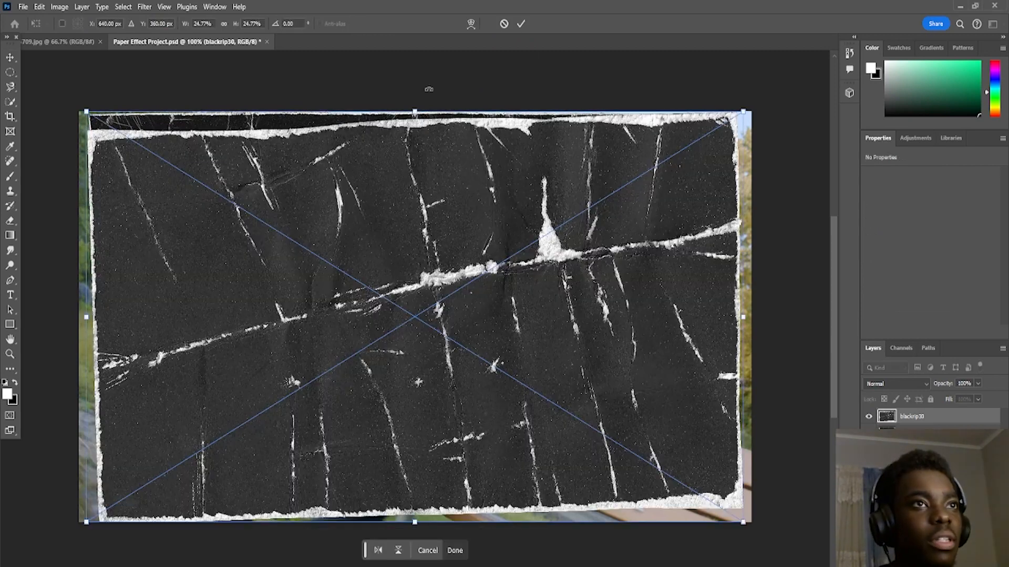
{"action": "key", "text": "Return"}
{"action": "key", "text": "alt+Tab"}
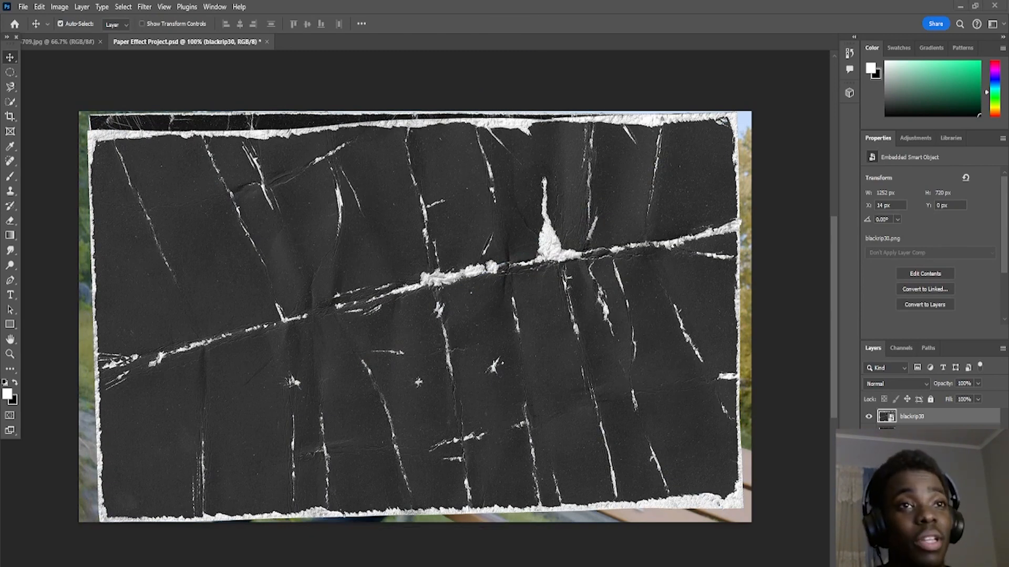
{"action": "key", "text": "alt+Tab"}
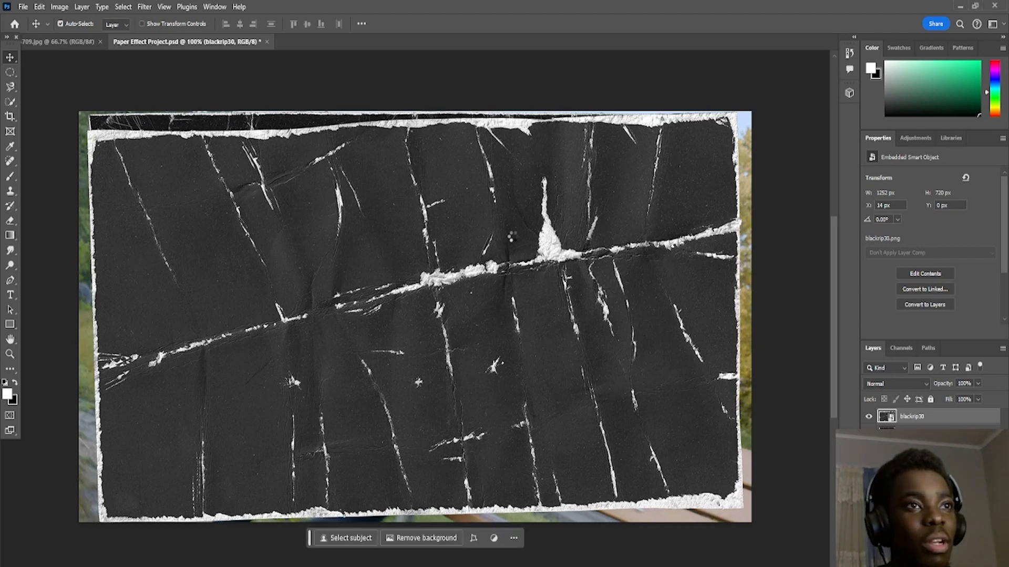
{"action": "left_click", "coordinate": [522, 25]}
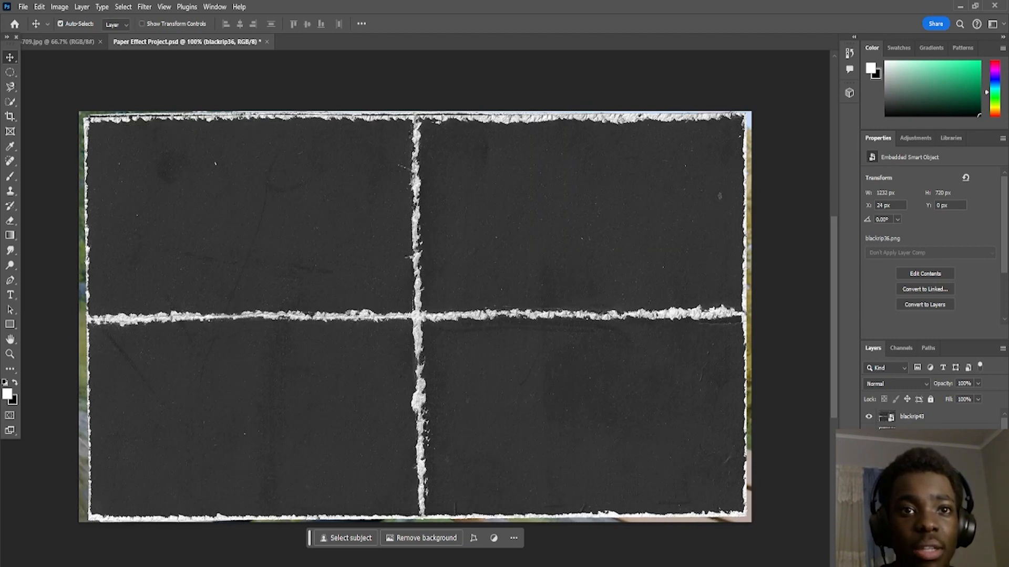
- Hide the paper rip texture layers beneath frames 3b, 4b, 5b and 6b in Group 1
{"action": "scroll", "coordinate": [924, 418], "scroll_direction": "down", "scroll_amount": 2}
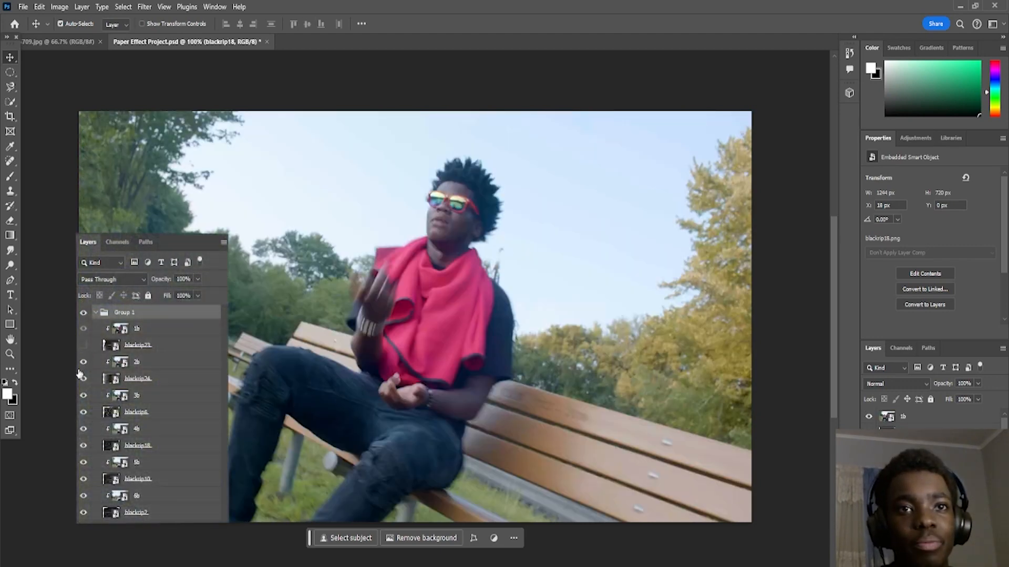
{"action": "left_click", "coordinate": [83, 411]}
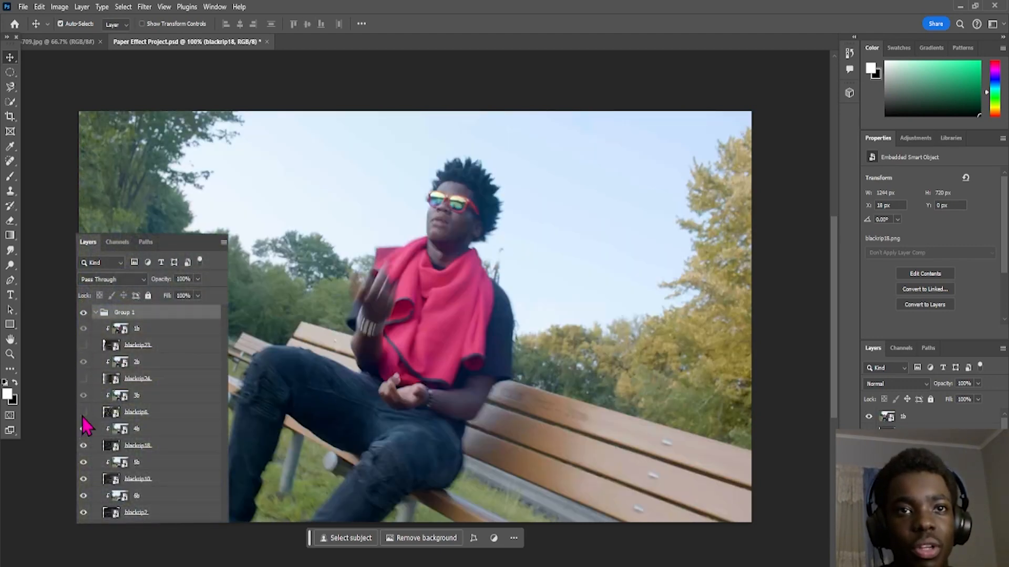
{"action": "left_click", "coordinate": [83, 446]}
{"action": "left_click", "coordinate": [83, 479]}
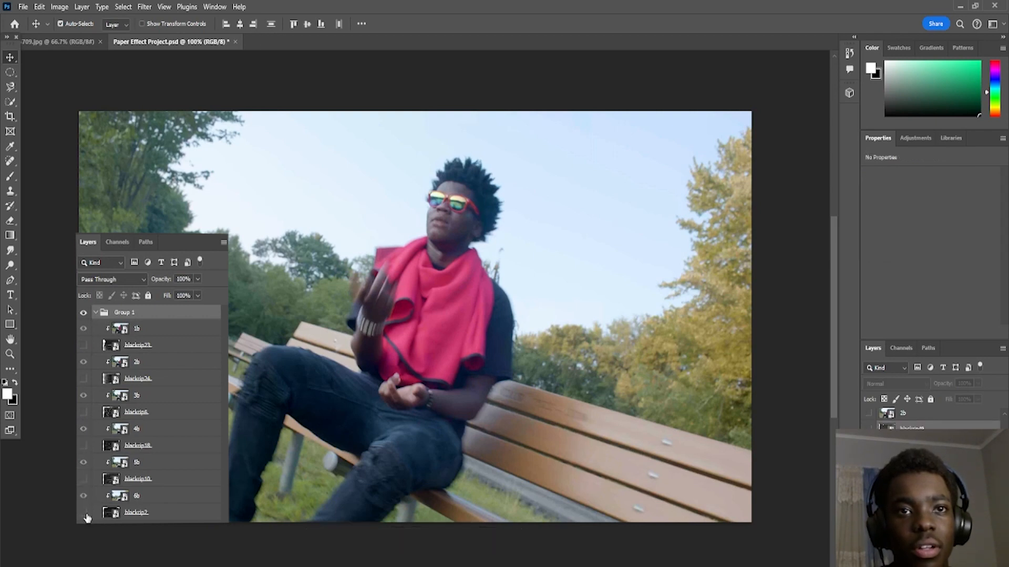
{"action": "left_click", "coordinate": [83, 513]}
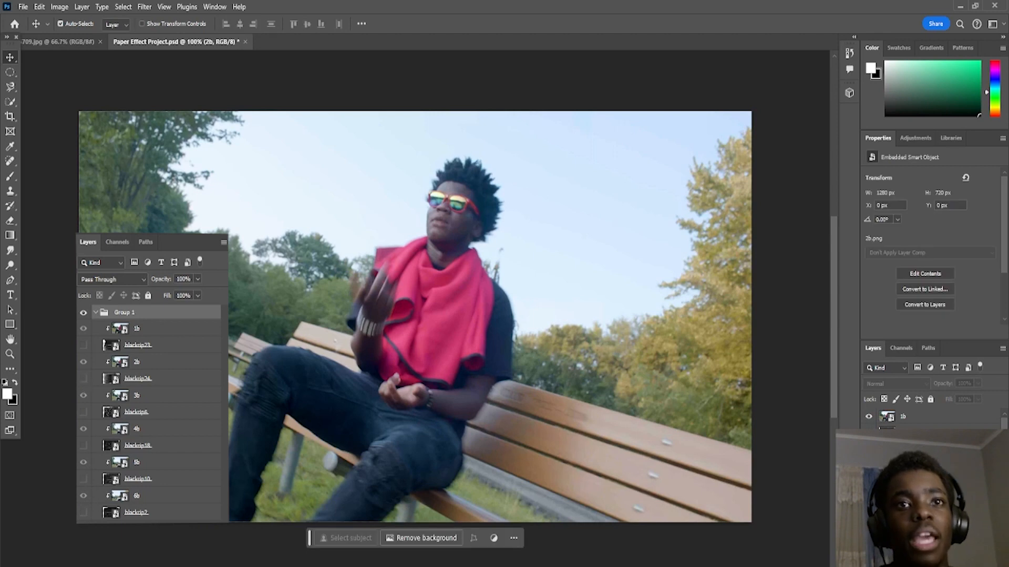
- Clip frame layer 1b to the paper texture directly below it and set its blend mode to Overlay
{"action": "left_click", "coordinate": [937, 420]}
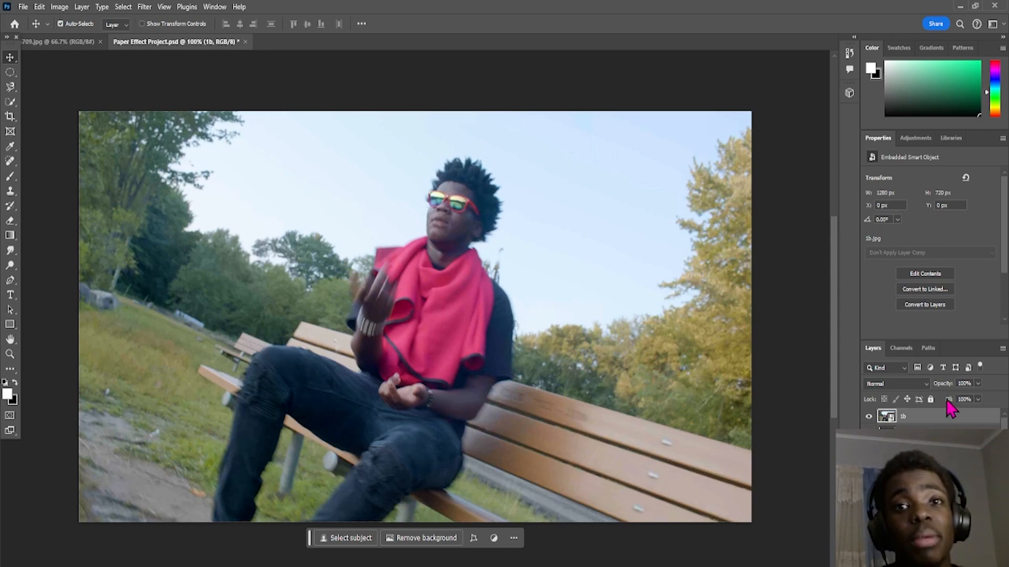
{"action": "left_click", "coordinate": [940, 426], "text": "alt"}
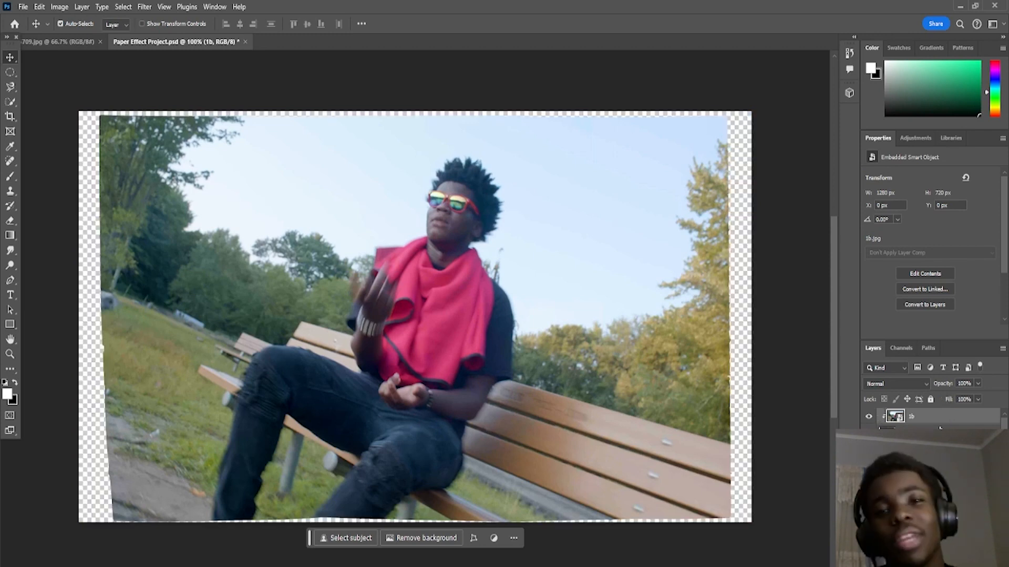
{"action": "left_click", "coordinate": [905, 385]}
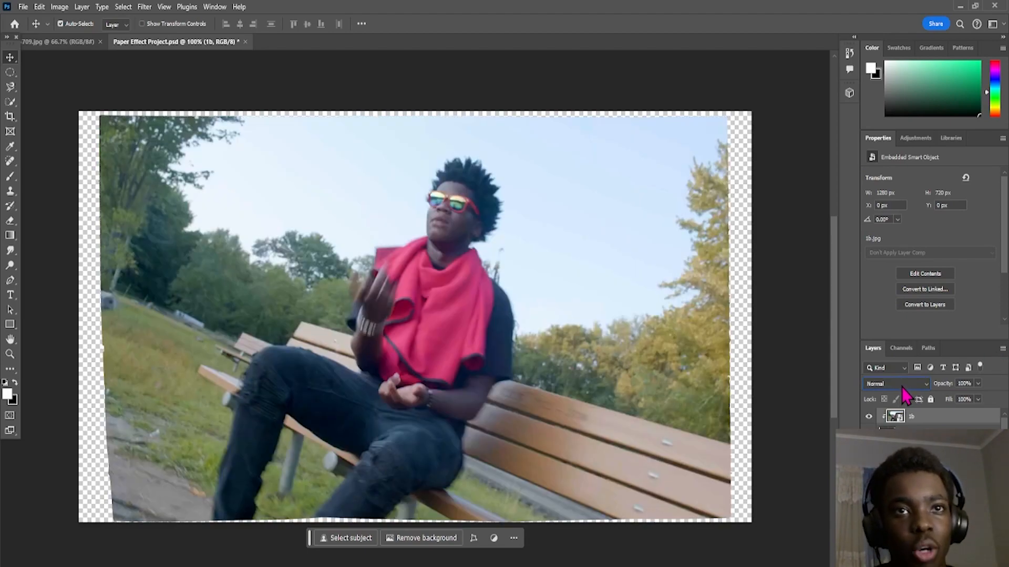
{"action": "scroll", "coordinate": [901, 386], "scroll_direction": "down", "scroll_amount": 5}
{"action": "scroll", "coordinate": [896, 386], "scroll_direction": "down", "scroll_amount": 12}
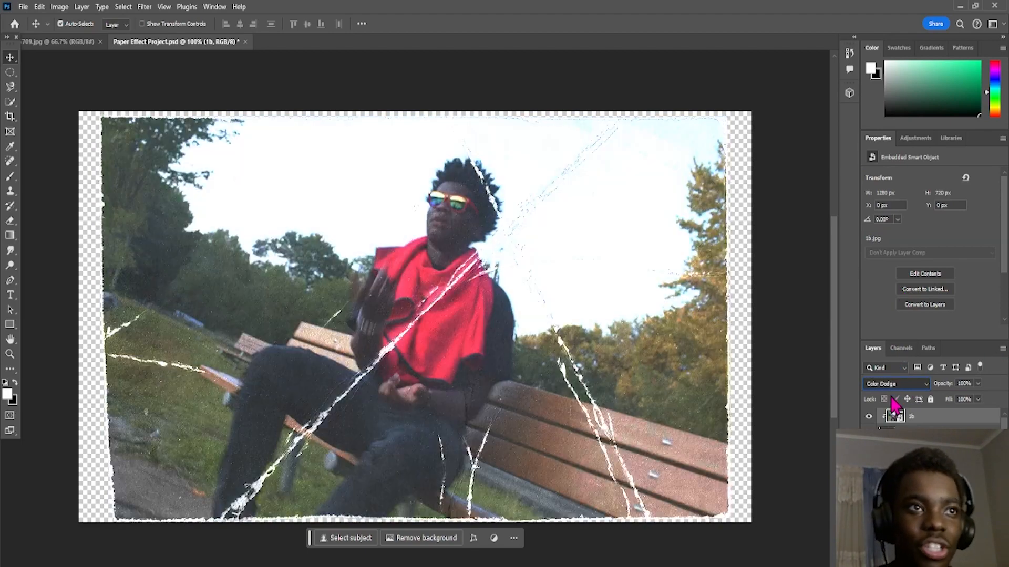
{"action": "scroll", "coordinate": [895, 384], "scroll_direction": "down", "scroll_amount": 3}
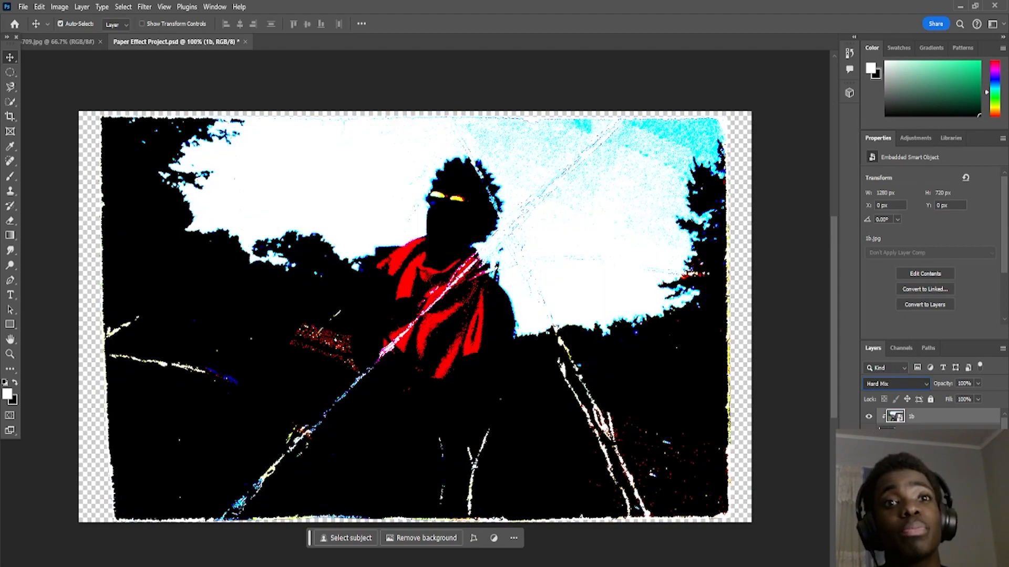
{"action": "scroll", "coordinate": [896, 384], "scroll_direction": "up", "scroll_amount": 8}
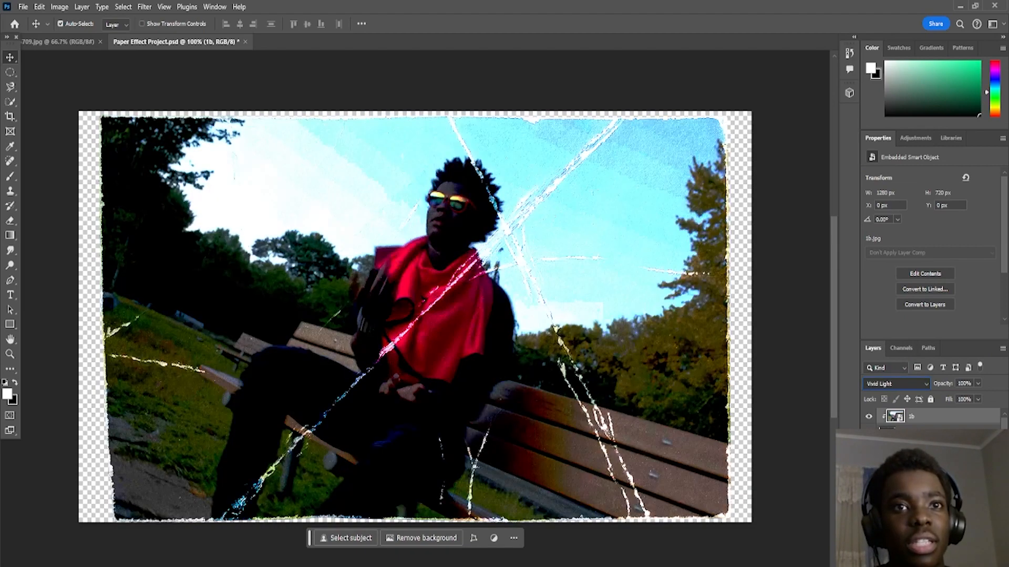
{"action": "scroll", "coordinate": [901, 389], "scroll_direction": "down", "scroll_amount": 2}
{"action": "scroll", "coordinate": [901, 391], "scroll_direction": "up", "scroll_amount": 1}
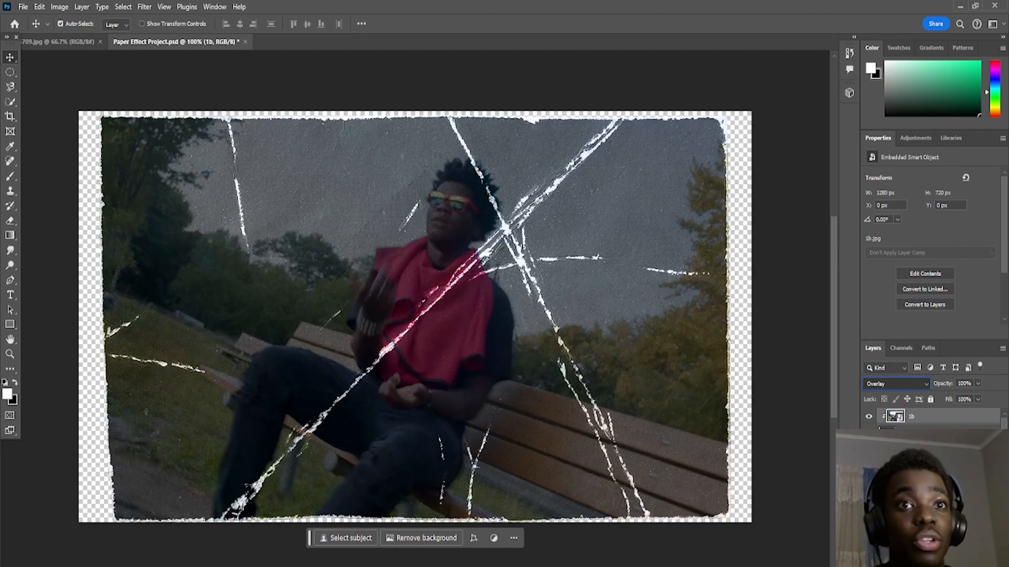
{"action": "scroll", "coordinate": [896, 384], "scroll_direction": "up", "scroll_amount": 1}
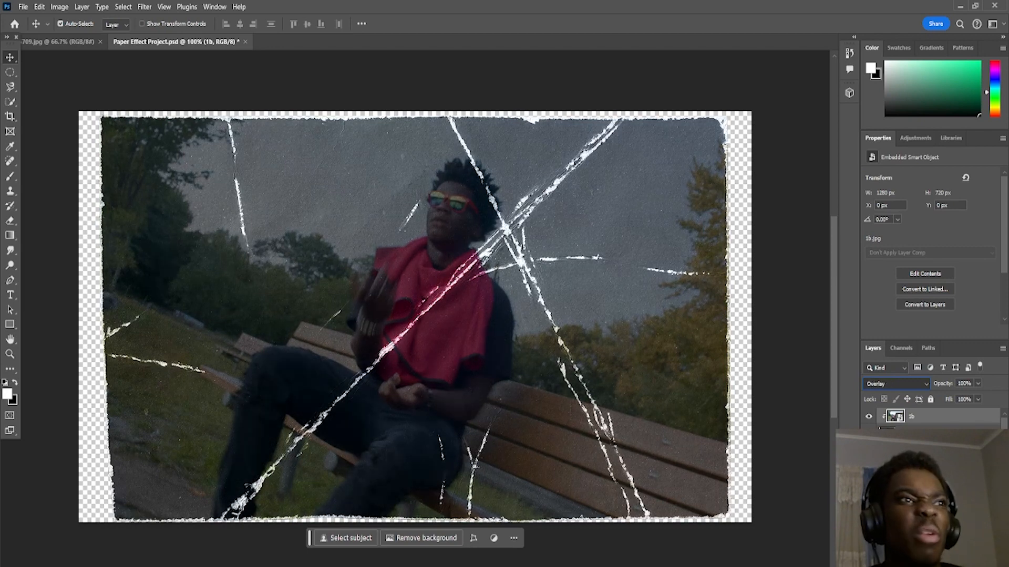
- Clip frame layer 2b and the other frame layers to the paper rip textures beneath them
{"action": "scroll", "coordinate": [899, 386], "scroll_direction": "up", "scroll_amount": 4}
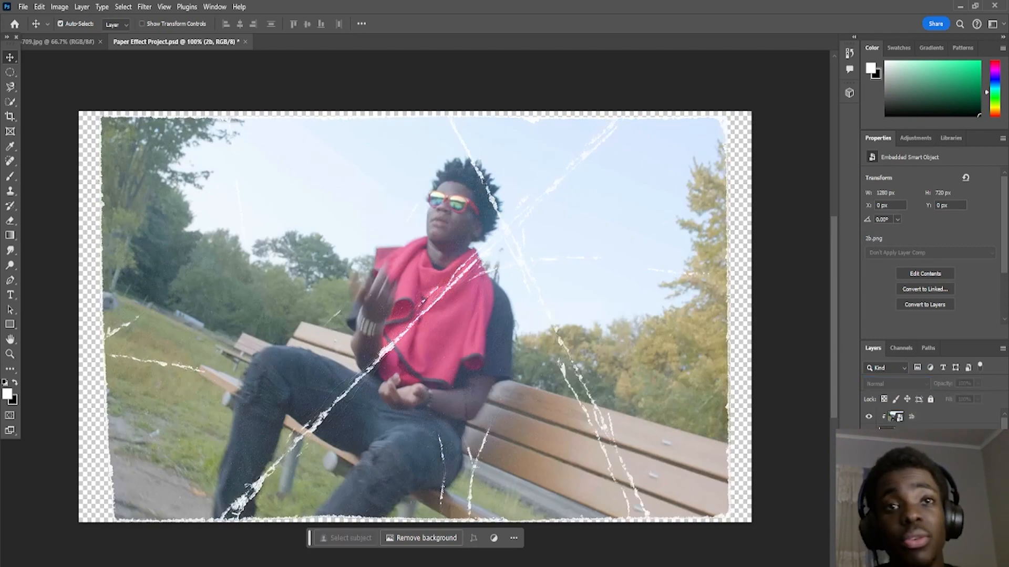
{"action": "left_click", "coordinate": [889, 417]}
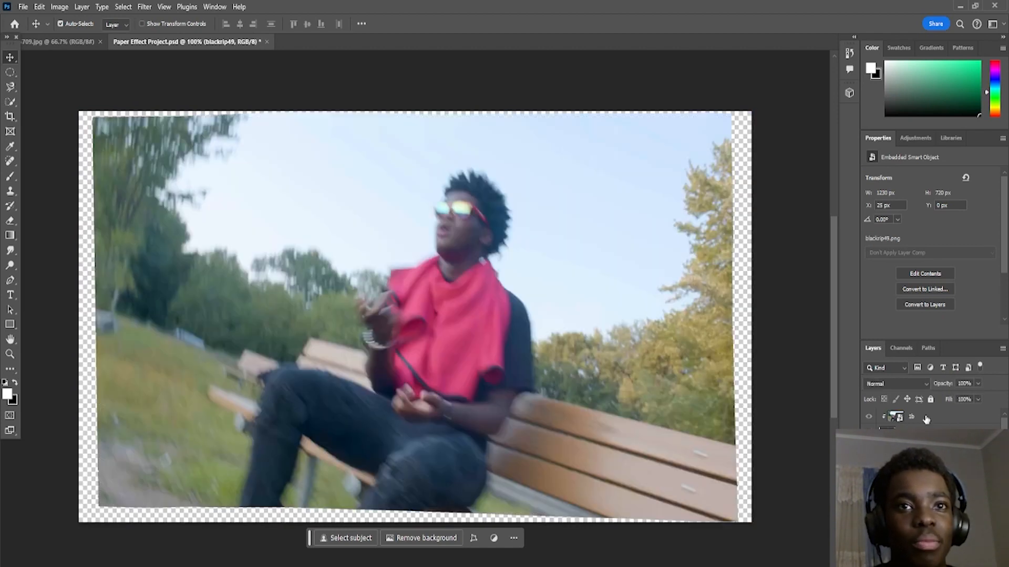
{"action": "key", "text": "Up"}
{"action": "key", "text": "Up"}
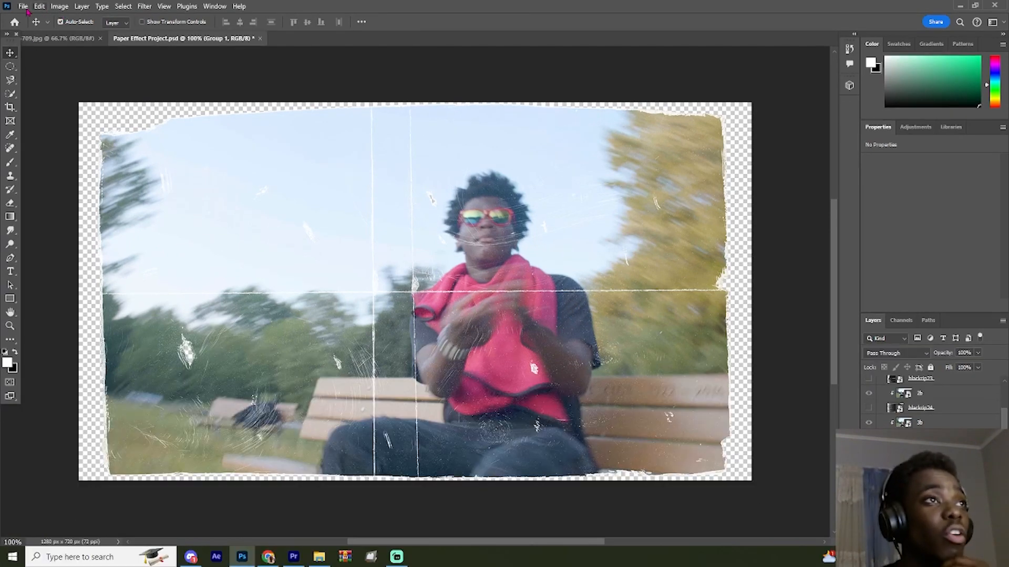
- Export the composited frame as a transparent 1280 x 720 PNG named Paper effect 1 to the Desktop
{"action": "left_click", "coordinate": [23, 7]}
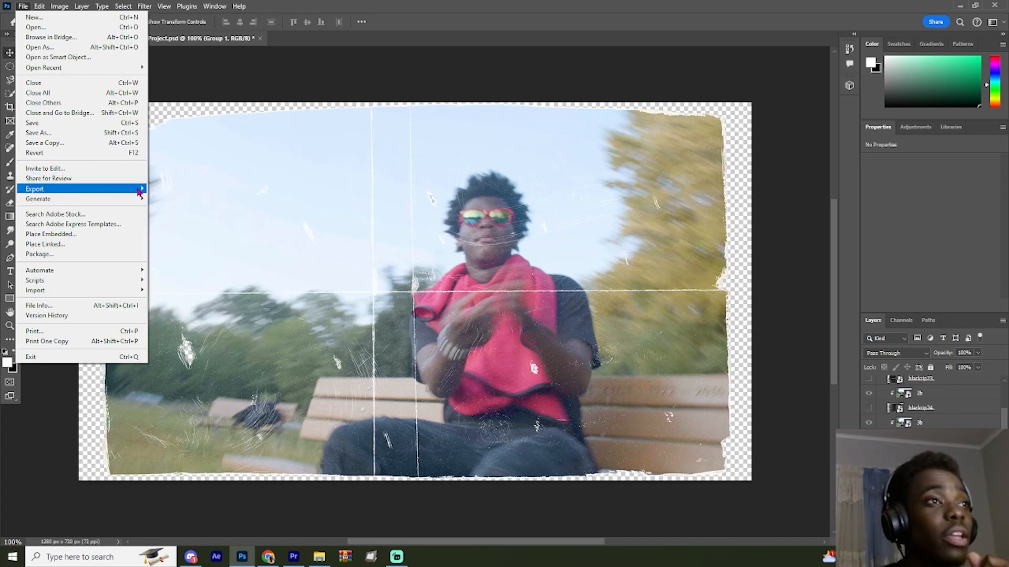
{"action": "mouse_move", "coordinate": [139, 192]}
{"action": "left_click", "coordinate": [176, 198]}
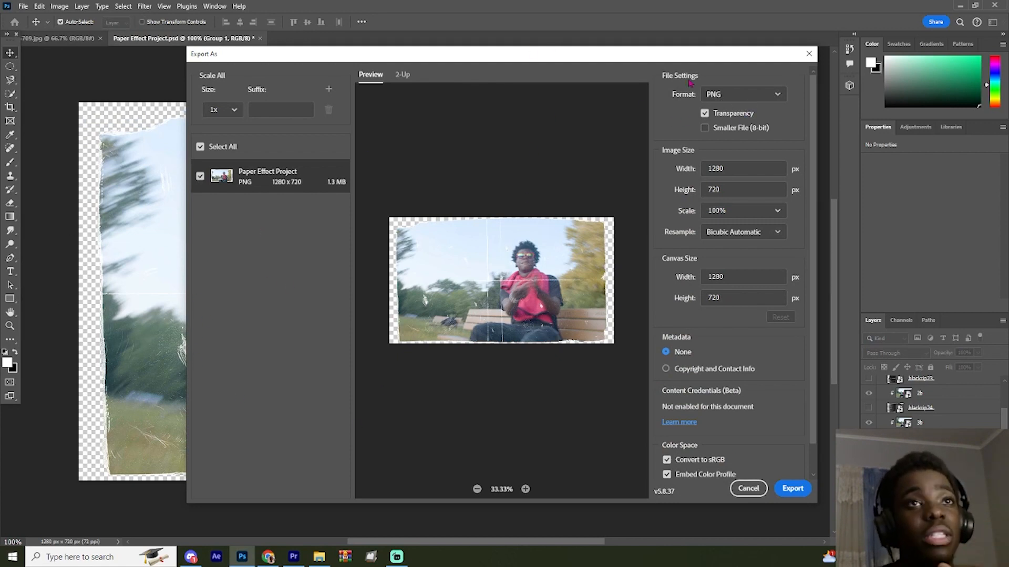
{"action": "left_click", "coordinate": [732, 100]}
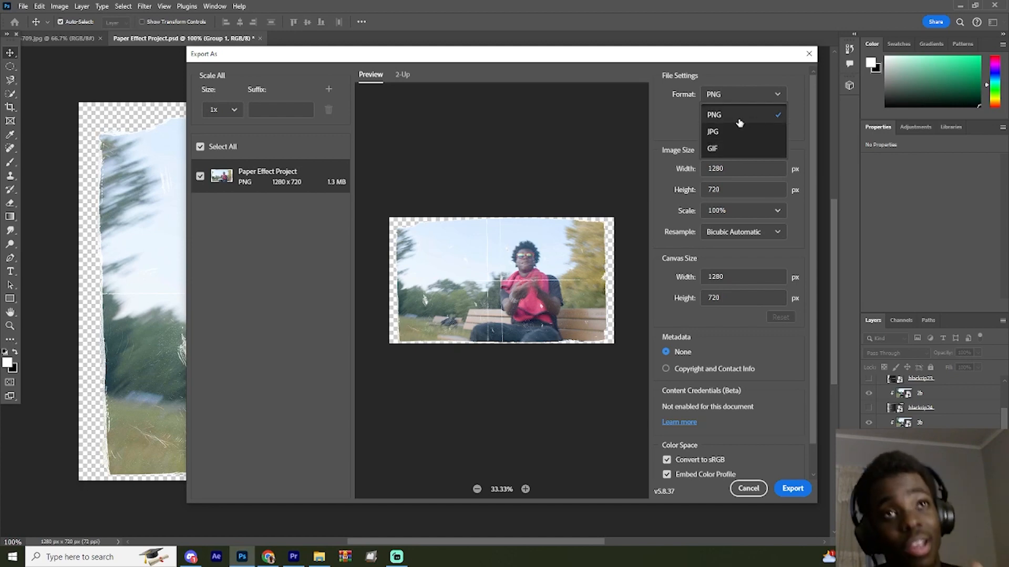
{"action": "left_click", "coordinate": [737, 101]}
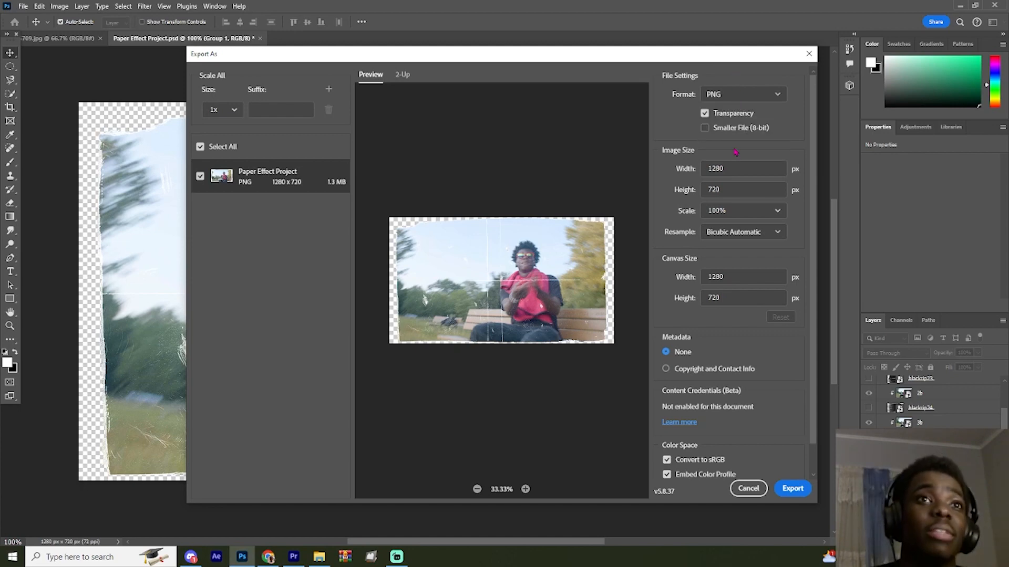
{"action": "left_click", "coordinate": [793, 489]}
{"action": "type", "text": "Paper effect 1"}
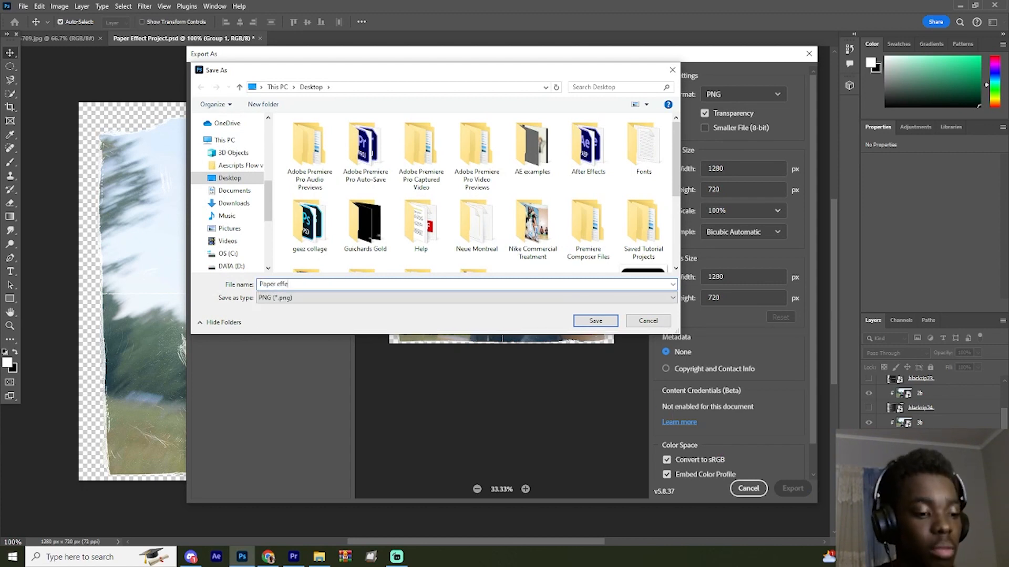
{"action": "left_click", "coordinate": [594, 322]}
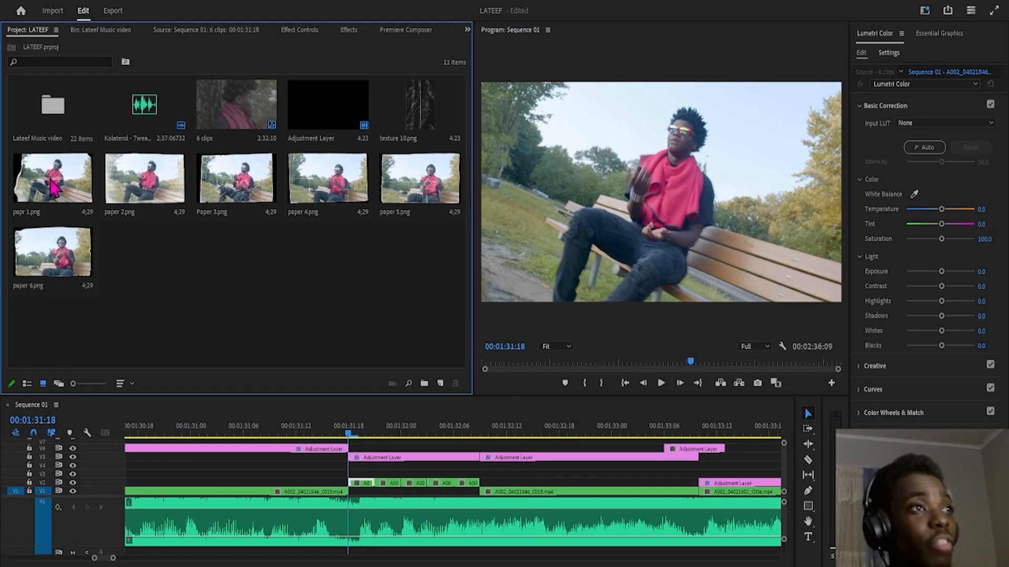
- In Premiere Pro, place papr 1.png on the timeline at 00:01:31:18 and trim it to the length of the first short frame clip
{"action": "left_click_drag", "start_coordinate": [55, 186], "coordinate": [360, 479]}
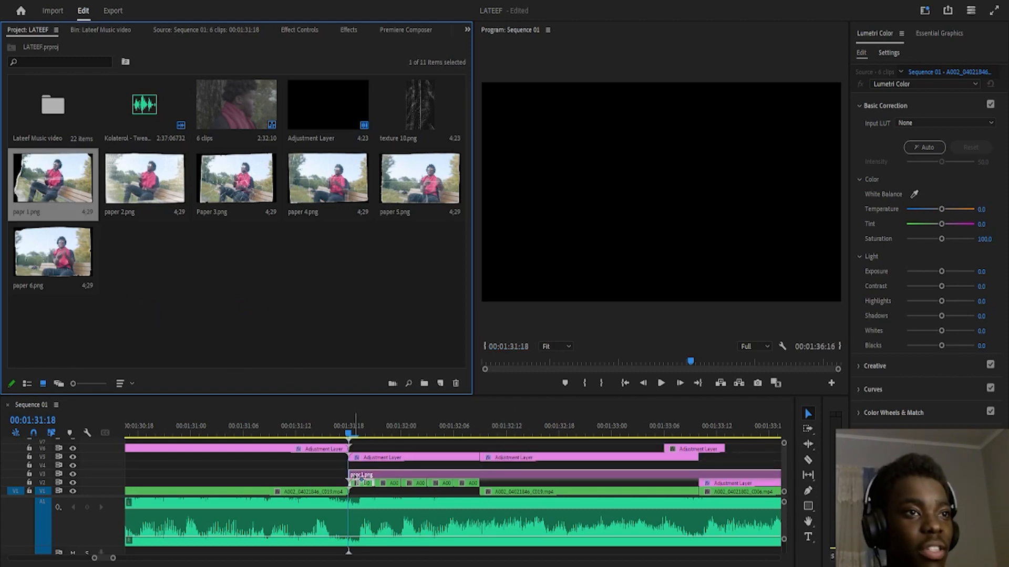
{"action": "left_click_drag", "start_coordinate": [360, 479], "coordinate": [358, 478]}
{"action": "left_click_drag", "start_coordinate": [113, 558], "coordinate": [148, 558]}
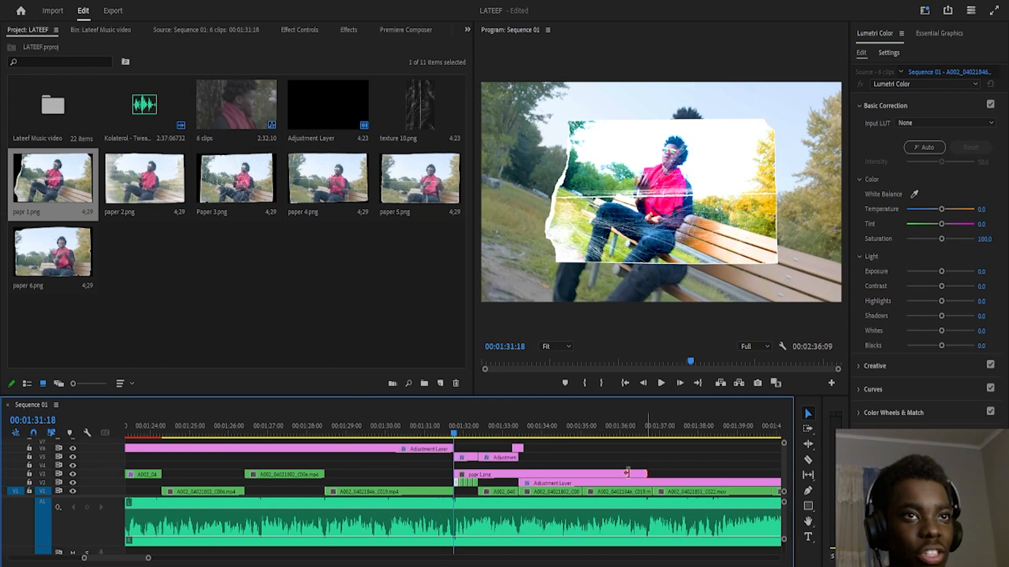
{"action": "left_click_drag", "start_coordinate": [627, 474], "coordinate": [497, 475]}
{"action": "left_click_drag", "start_coordinate": [496, 475], "coordinate": [471, 466]}
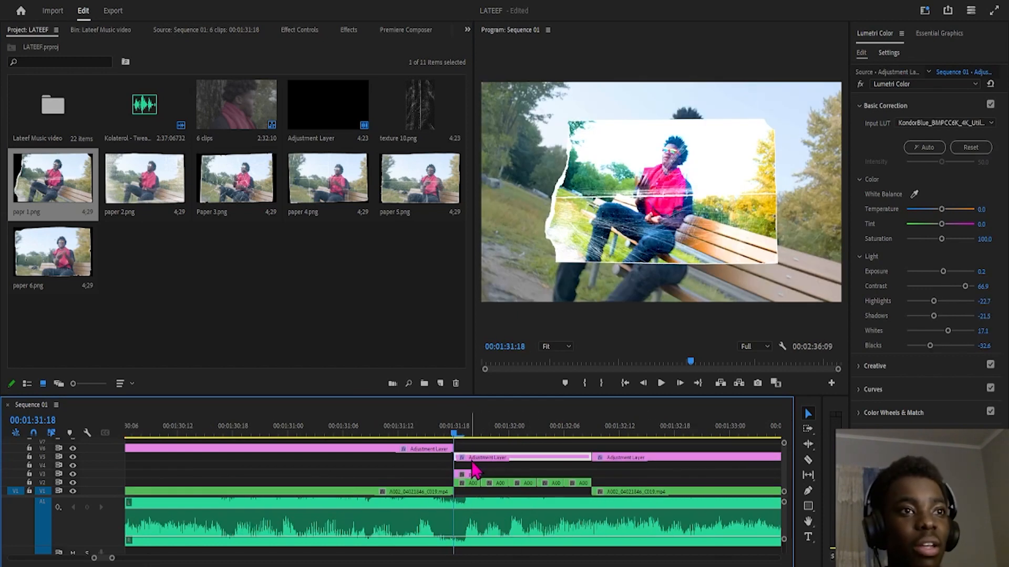
- Place paper 2.png through paper 6.png on the timeline directly after papr 1.png
{"action": "left_click", "coordinate": [150, 181]}
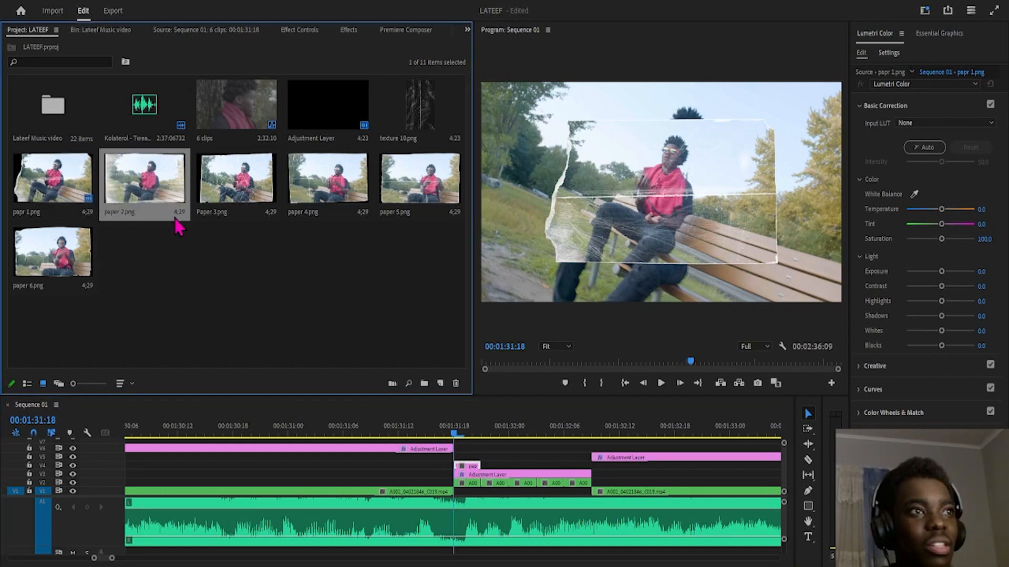
{"action": "left_click", "coordinate": [50, 263], "text": "shift"}
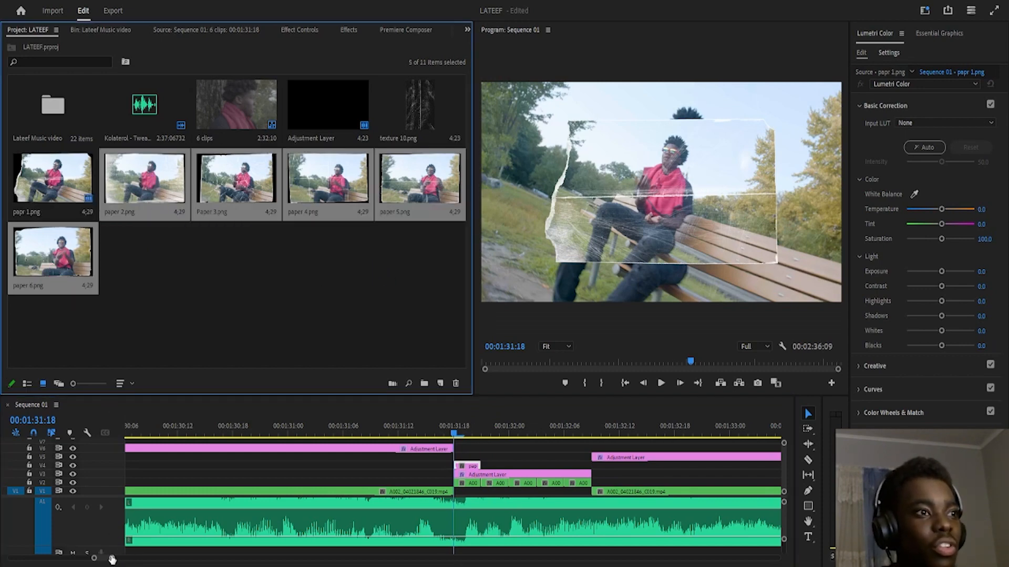
{"action": "left_click_drag", "start_coordinate": [112, 558], "coordinate": [210, 558]}
{"action": "left_click_drag", "start_coordinate": [118, 168], "coordinate": [478, 466]}
- Trim paper 2.png through paper 6.png to the short frame clips' length and close the gaps so they run back to back
{"action": "left_click_drag", "start_coordinate": [210, 558], "coordinate": [179, 553]}
{"action": "left_click_drag", "start_coordinate": [467, 466], "coordinate": [439, 466]}
{"action": "left_click_drag", "start_coordinate": [479, 467], "coordinate": [403, 466]}
{"action": "left_click_drag", "start_coordinate": [544, 466], "coordinate": [440, 466]}
{"action": "left_click_drag", "start_coordinate": [472, 466], "coordinate": [411, 467]}
{"action": "left_click_drag", "start_coordinate": [625, 466], "coordinate": [418, 466]}
{"action": "left_click_drag", "start_coordinate": [711, 466], "coordinate": [424, 466]}
{"action": "scroll", "coordinate": [564, 479], "scroll_direction": "right", "scroll_amount": 3}
{"action": "left_click_drag", "start_coordinate": [728, 466], "coordinate": [394, 466]}
{"action": "left_click_drag", "start_coordinate": [611, 466], "coordinate": [352, 467]}
- Split the main footage clip at the end of paper 6.png and move the cut piece up beneath that still
{"action": "key", "text": "="}
{"action": "mouse_move", "coordinate": [552, 466]}
{"action": "left_mouse_down"}
{"action": "mouse_move", "coordinate": [552, 483]}
{"action": "mouse_move", "coordinate": [552, 475]}
{"action": "left_mouse_up"}
{"action": "key", "text": "c"}
{"action": "left_click", "coordinate": [561, 492]}
{"action": "key", "text": "v"}
{"action": "left_click", "coordinate": [552, 492], "text": "shift"}
{"action": "left_click_drag", "start_coordinate": [117, 559], "coordinate": [107, 560]}
{"action": "left_click_drag", "start_coordinate": [702, 474], "coordinate": [702, 483]}
- Extend the adjustment layer beneath the stills to the end of paper 6.png and trim the following adjustment layer to start there
{"action": "left_click_drag", "start_coordinate": [678, 474], "coordinate": [724, 474]}
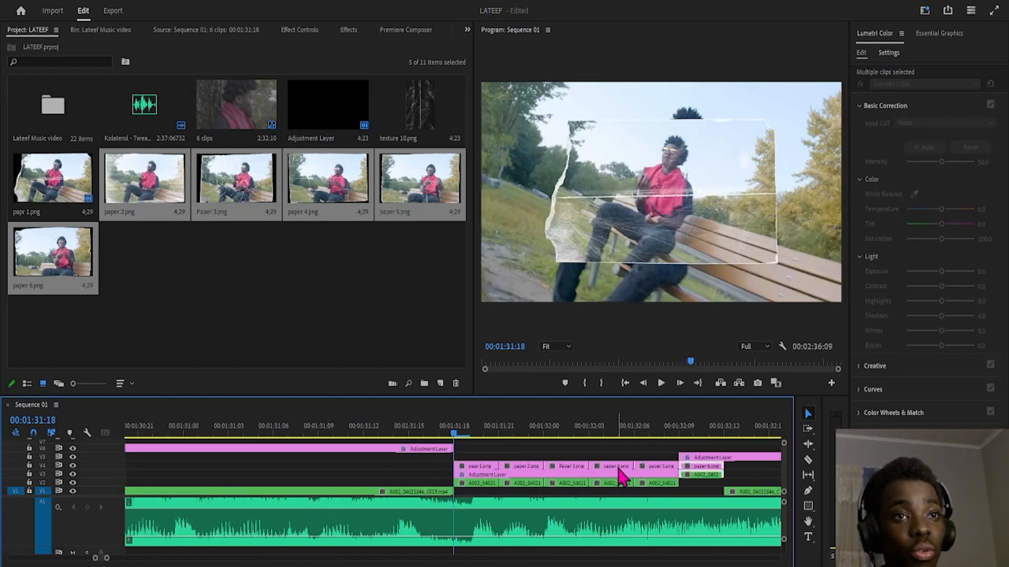
{"action": "left_click", "coordinate": [698, 492]}
{"action": "left_click_drag", "start_coordinate": [699, 476], "coordinate": [705, 489]}
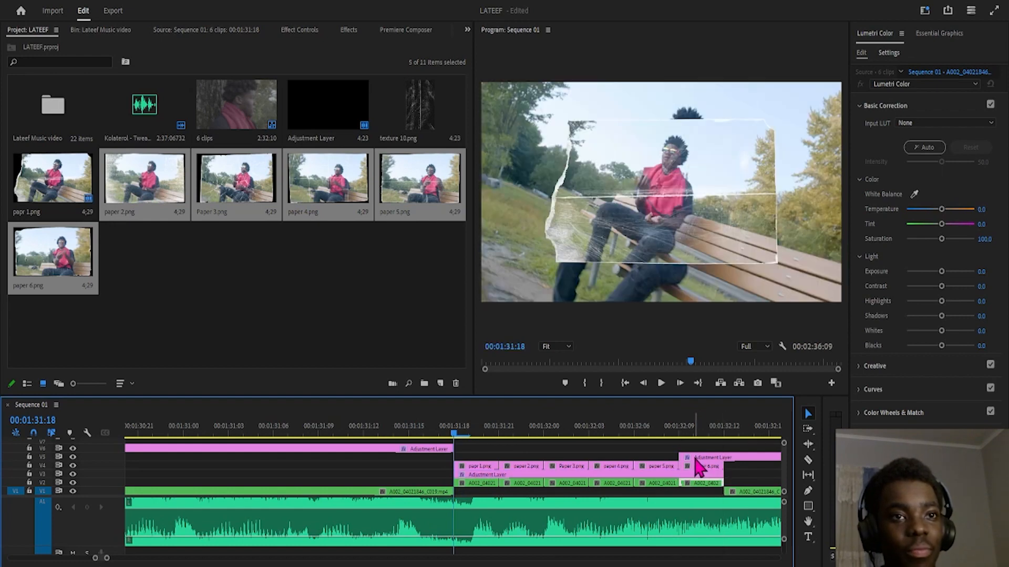
{"action": "left_click_drag", "start_coordinate": [676, 454], "coordinate": [724, 455]}
- Play back the sequence through the paper stills
{"action": "left_click", "coordinate": [318, 427]}
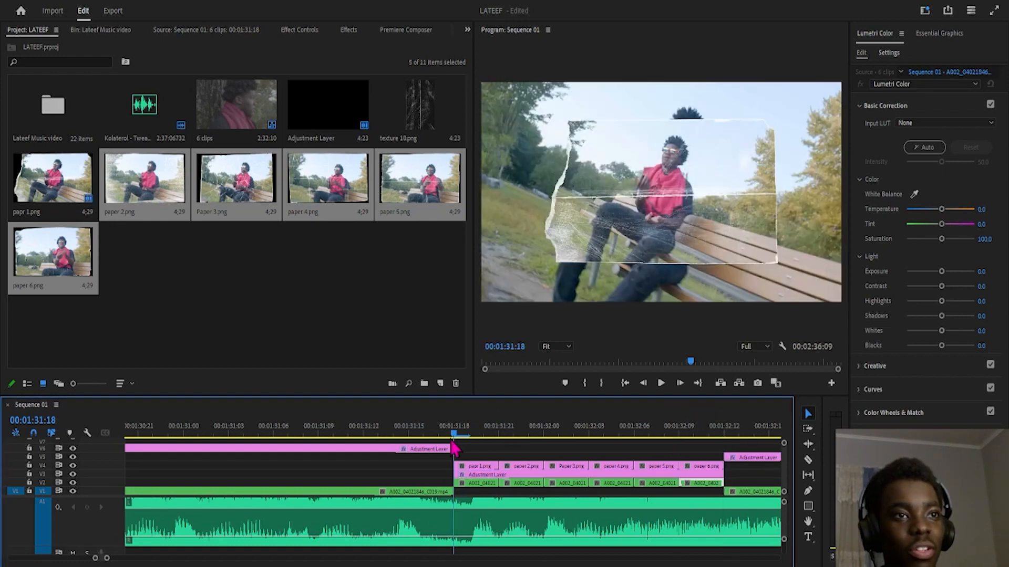
{"action": "key", "text": "space"}
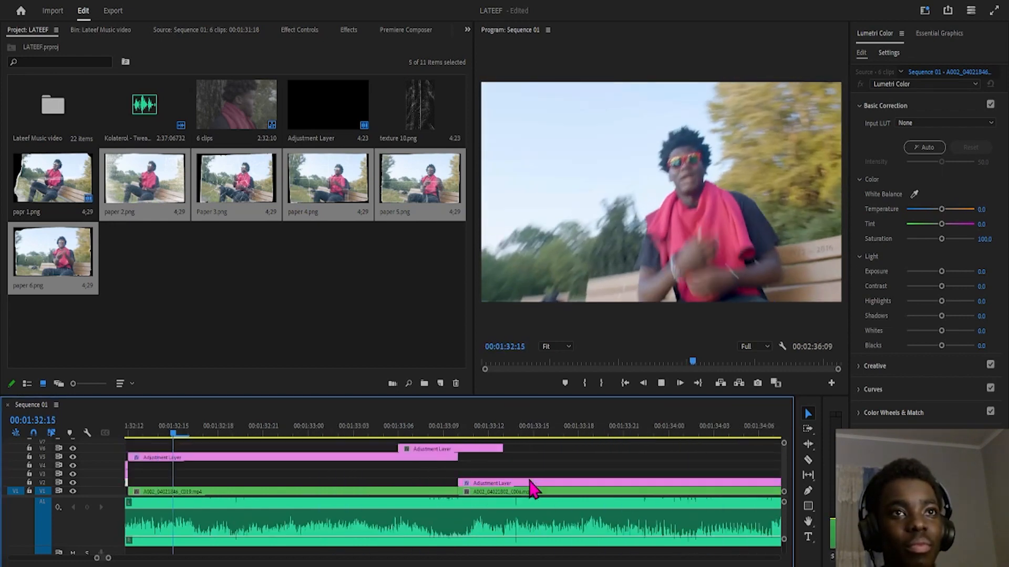
{"action": "double_click", "coordinate": [360, 457]}
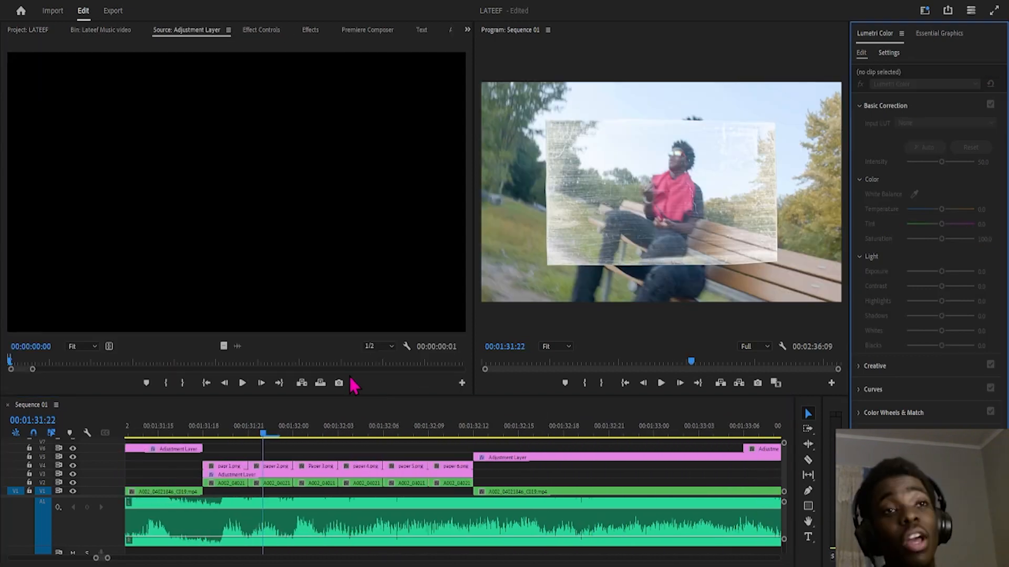
- Grade papr 1.png with Contrast 80.0, Highlights -52.3, Shadows -23.1 and Whites -12.3 in Lumetri Color
{"action": "left_click", "coordinate": [201, 434]}
{"action": "left_click_drag", "start_coordinate": [199, 441], "coordinate": [231, 476]}
{"action": "left_click", "coordinate": [230, 466]}
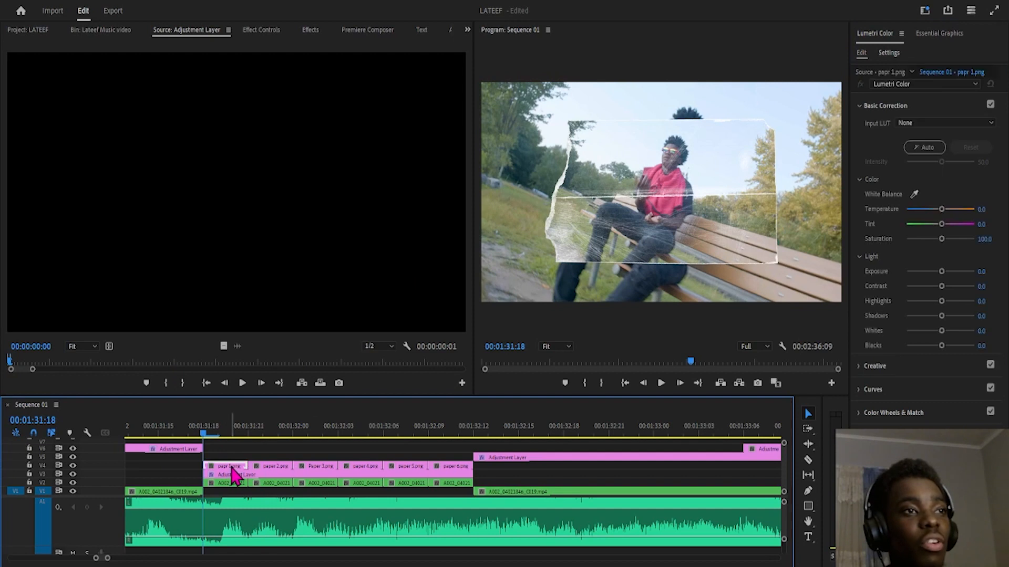
{"action": "left_click_drag", "start_coordinate": [949, 289], "coordinate": [951, 287]}
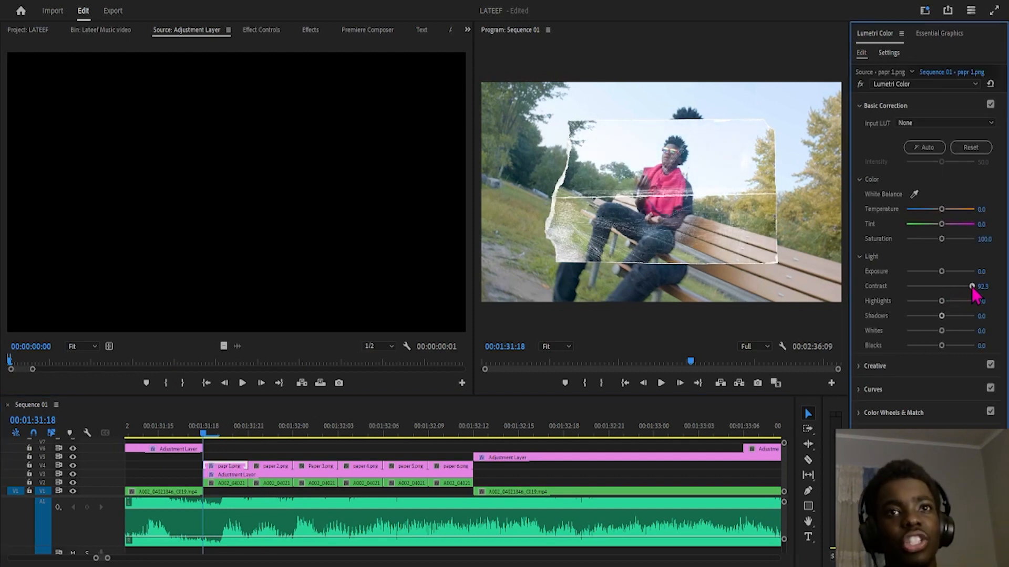
{"action": "left_click_drag", "start_coordinate": [959, 302], "coordinate": [926, 313]}
{"action": "left_click_drag", "start_coordinate": [941, 316], "coordinate": [937, 339]}
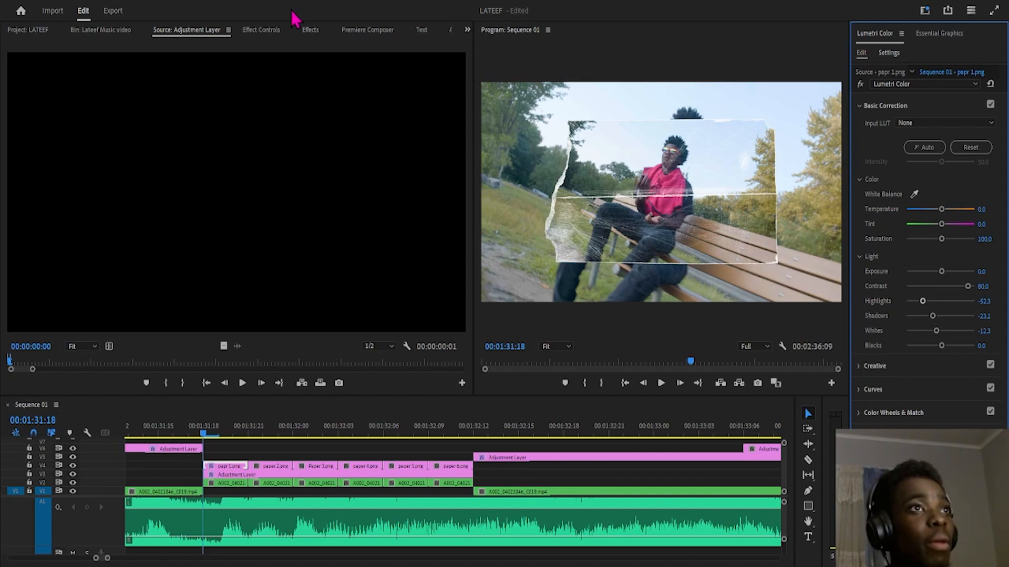
- Copy the Lumetri Color effect from papr 1.png and paste it onto paper 2.png through paper 6.png
{"action": "left_click", "coordinate": [263, 30]}
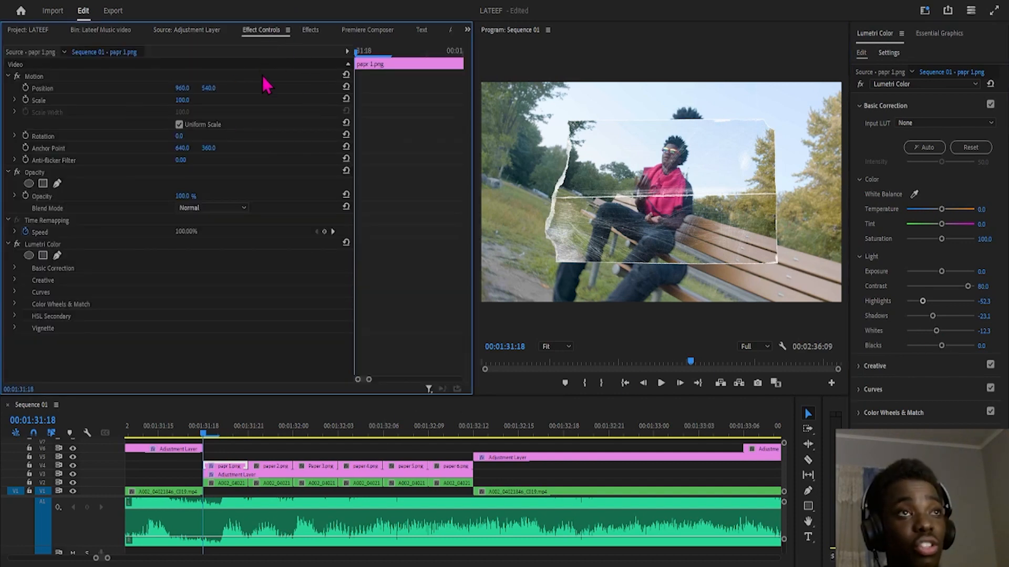
{"action": "left_click", "coordinate": [67, 246]}
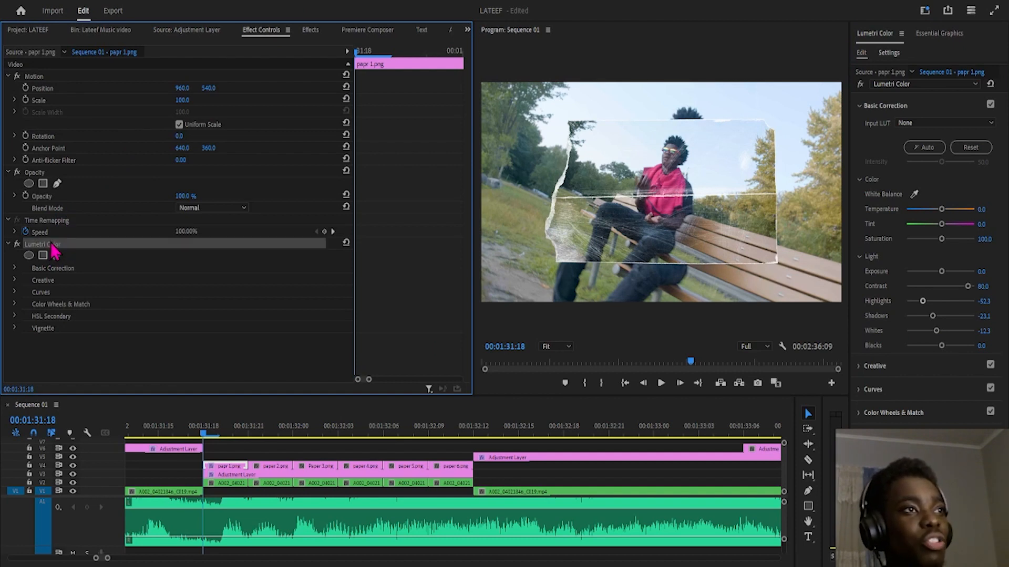
{"action": "left_click", "coordinate": [316, 499]}
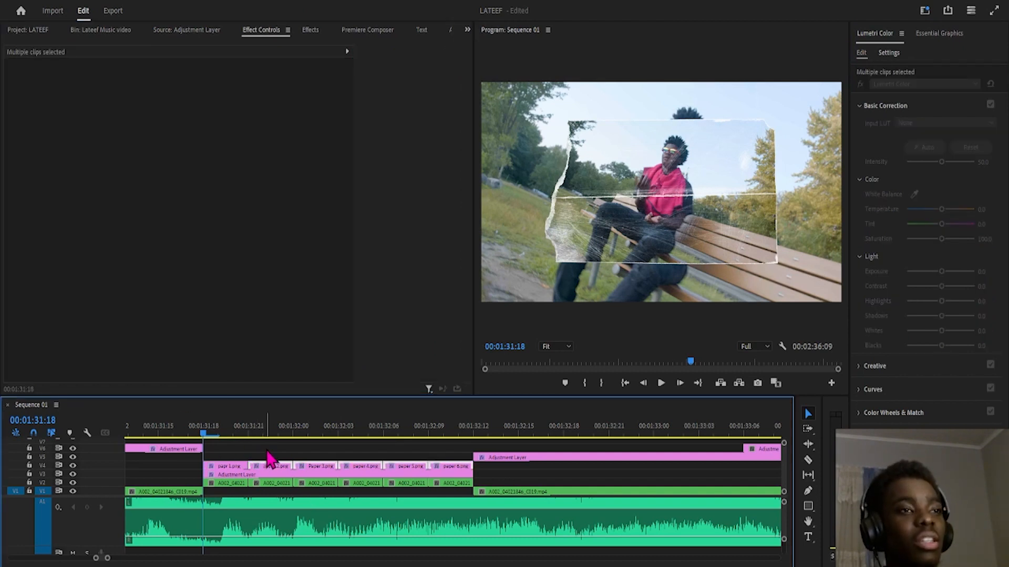
{"action": "key", "text": "ctrl+v"}
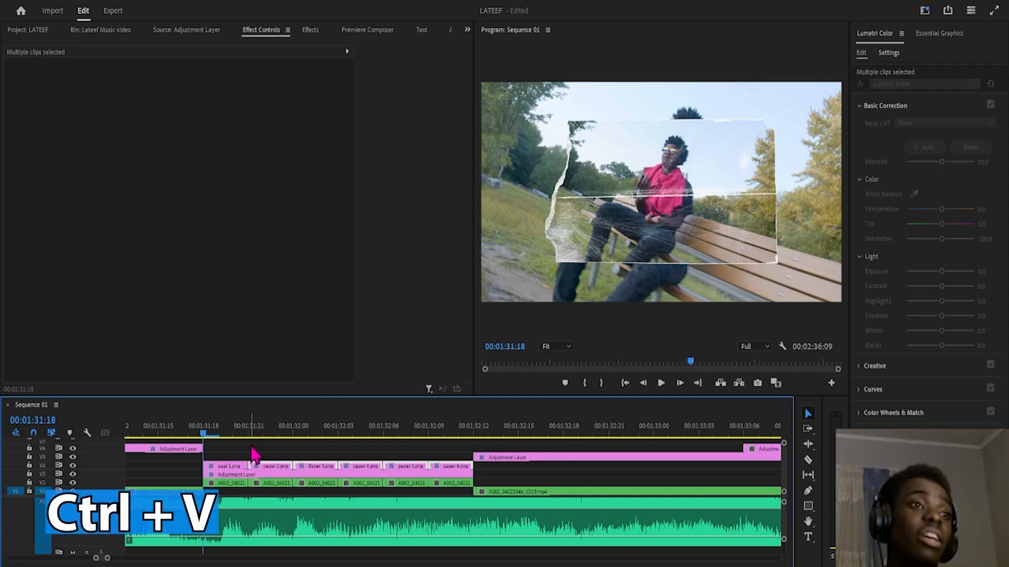
- Play back the graded paper stills from before the effect to the footage that follows it
{"action": "left_click_drag", "start_coordinate": [204, 435], "coordinate": [243, 440]}
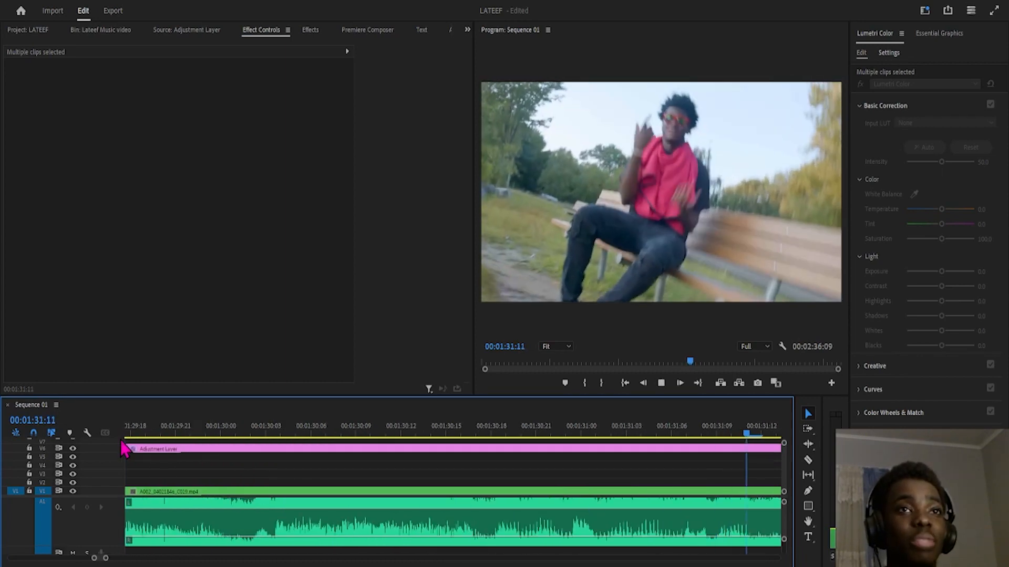
{"action": "key", "text": "space"}
{"action": "key", "text": "space"}
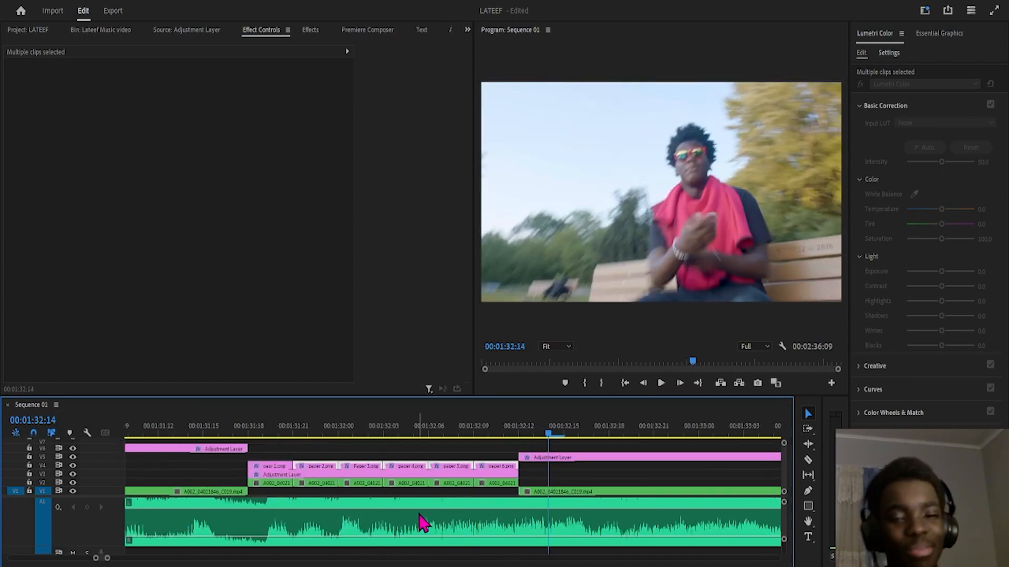
- Search the effects for "hit" and look through the matching movement presets
{"action": "left_click", "coordinate": [98, 32]}
{"action": "left_click", "coordinate": [48, 33]}
{"action": "left_click", "coordinate": [261, 30]}
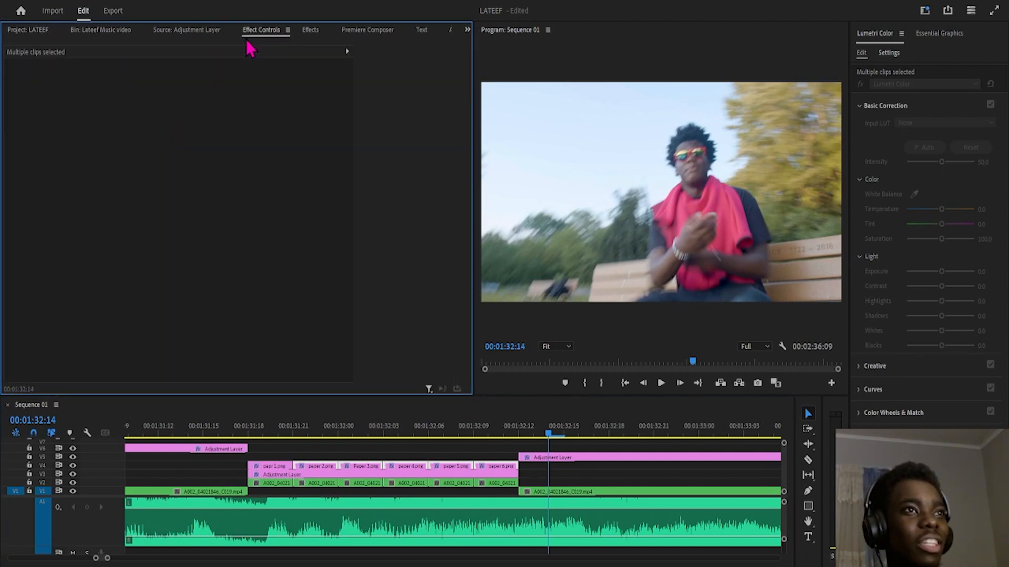
{"action": "left_click", "coordinate": [311, 30]}
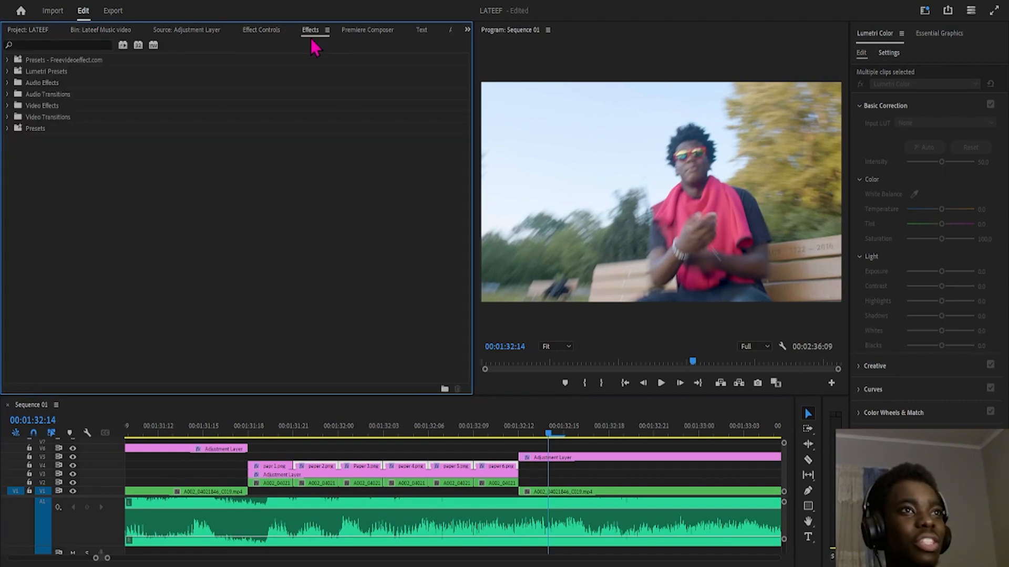
{"action": "left_click", "coordinate": [98, 46]}
{"action": "type", "text": "hit"}
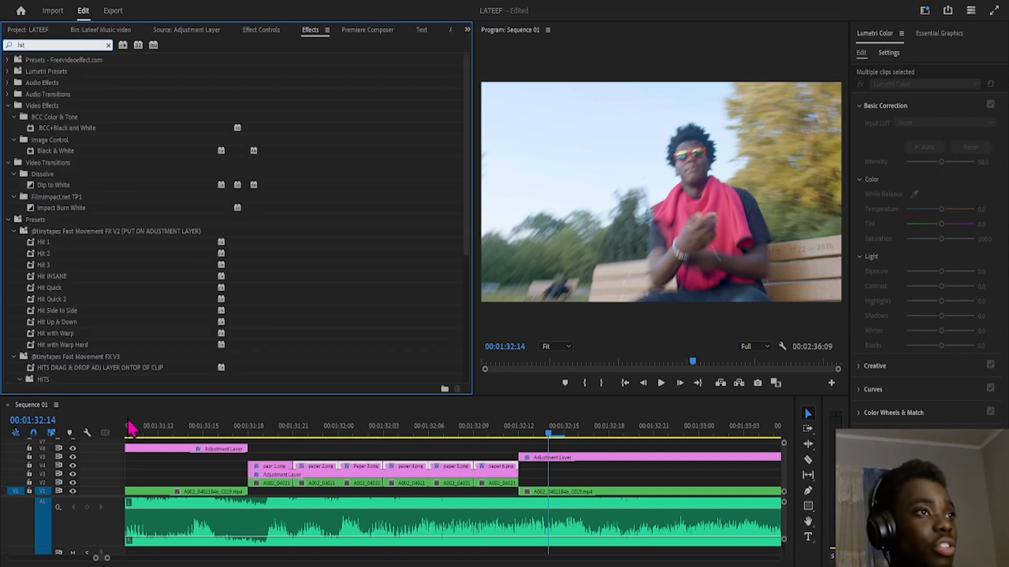
{"action": "scroll", "coordinate": [60, 274], "scroll_direction": "down", "scroll_amount": 1}
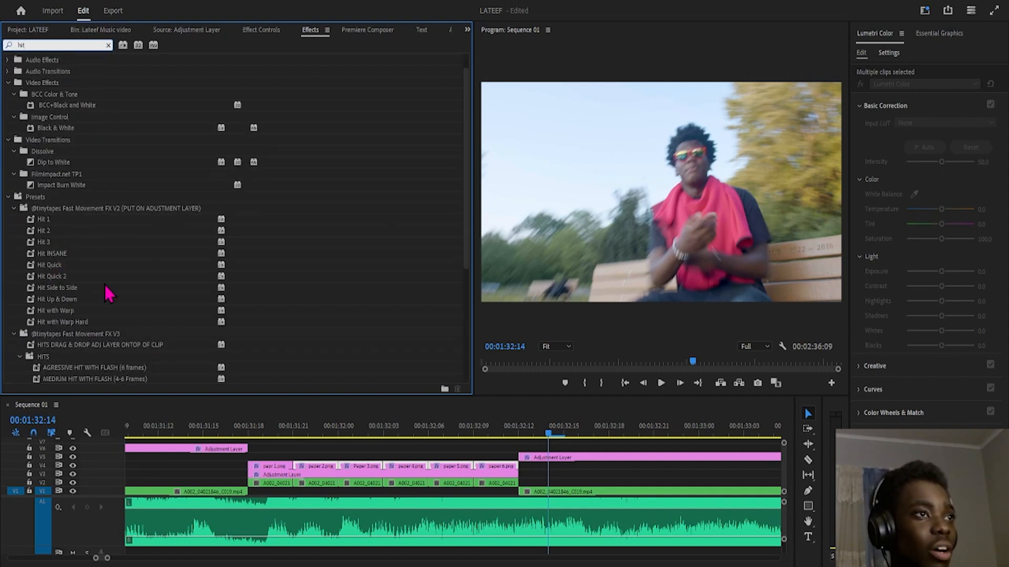
- Place short adjustment layers over the cuts at the start and end of the paper stills and apply the Hit INSANE preset
{"action": "key", "text": "shift+1"}
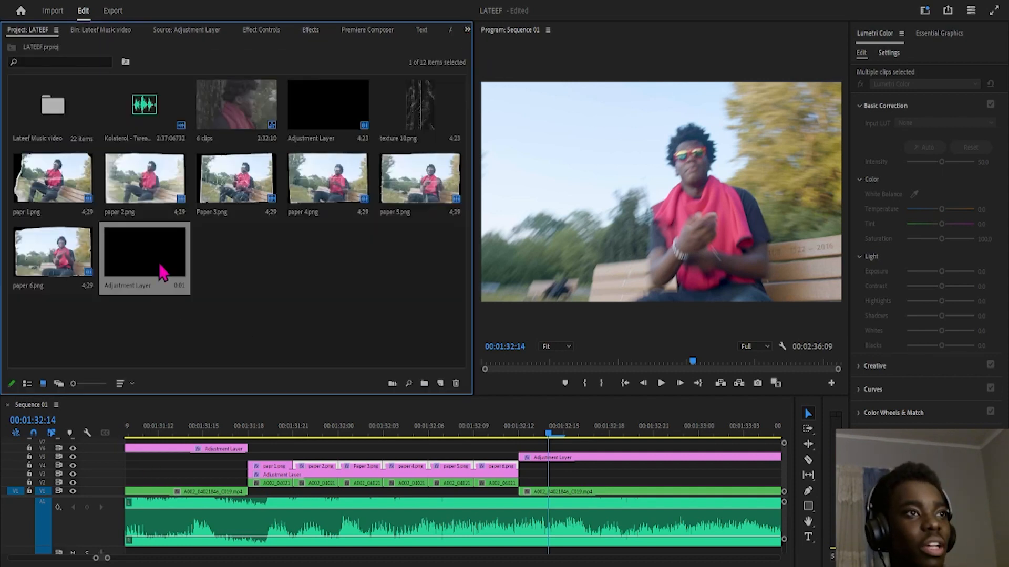
{"action": "left_click_drag", "start_coordinate": [163, 274], "coordinate": [244, 461]}
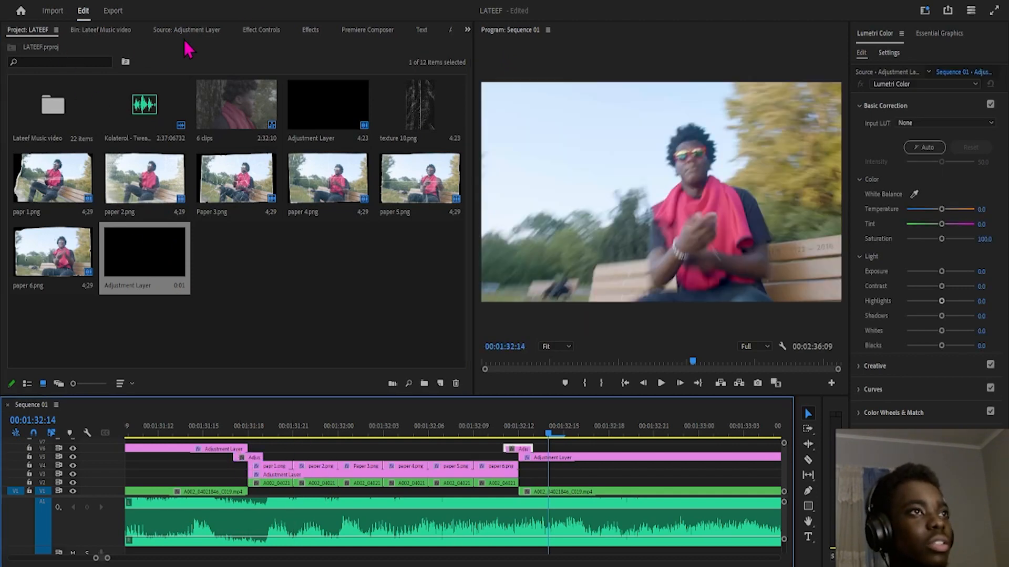
{"action": "left_click", "coordinate": [261, 30]}
{"action": "left_click", "coordinate": [310, 30]}
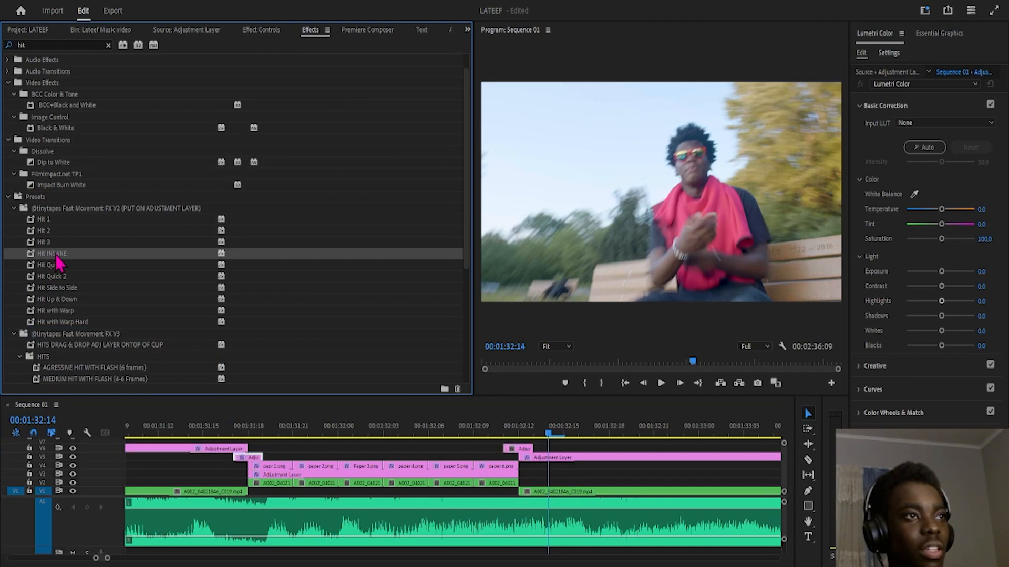
- Play back the paper rip sequence from before the first hit transition through to the footage after the last still
{"action": "left_click", "coordinate": [232, 428]}
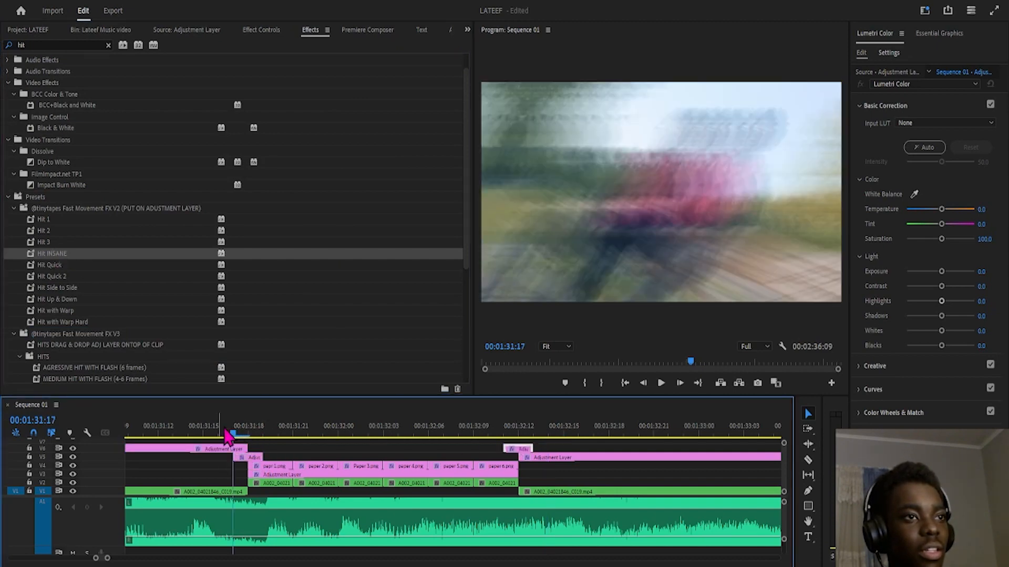
{"action": "key", "text": "space"}
{"action": "left_click", "coordinate": [195, 434]}
{"action": "left_click", "coordinate": [180, 434]}
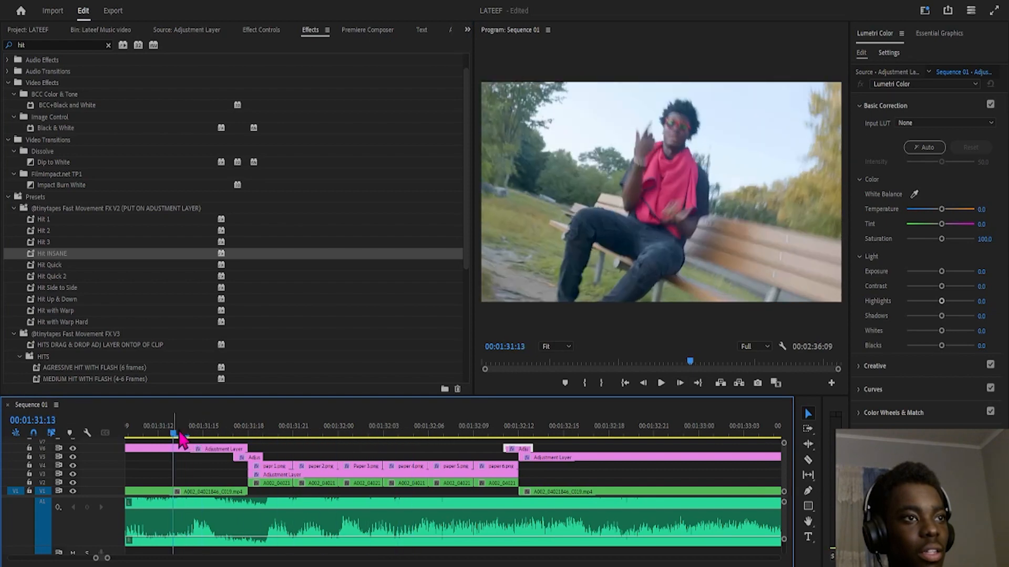
{"action": "key", "text": "space"}
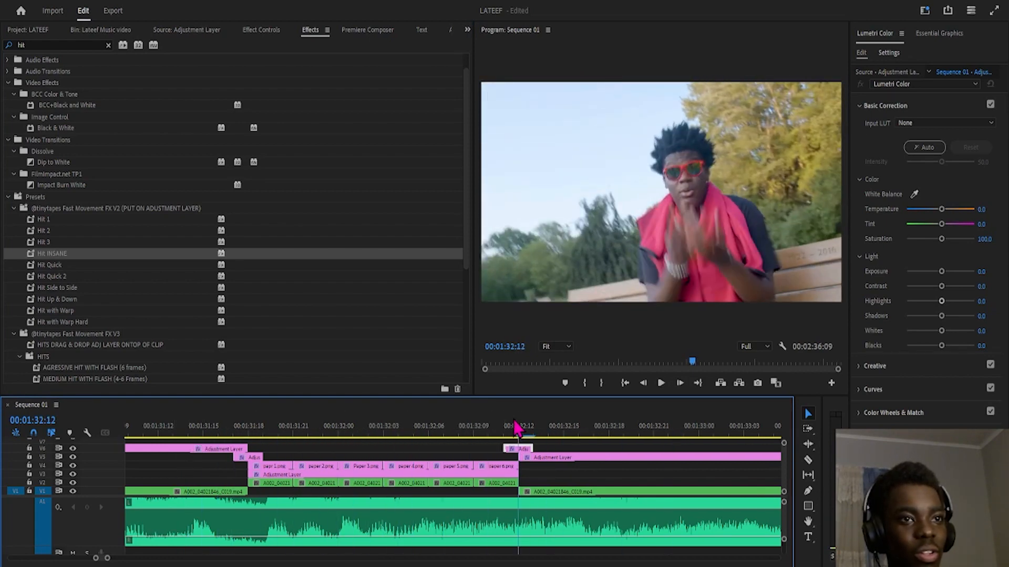
{"action": "left_click", "coordinate": [247, 435]}
{"action": "key", "text": "space"}
{"action": "key", "text": "space"}
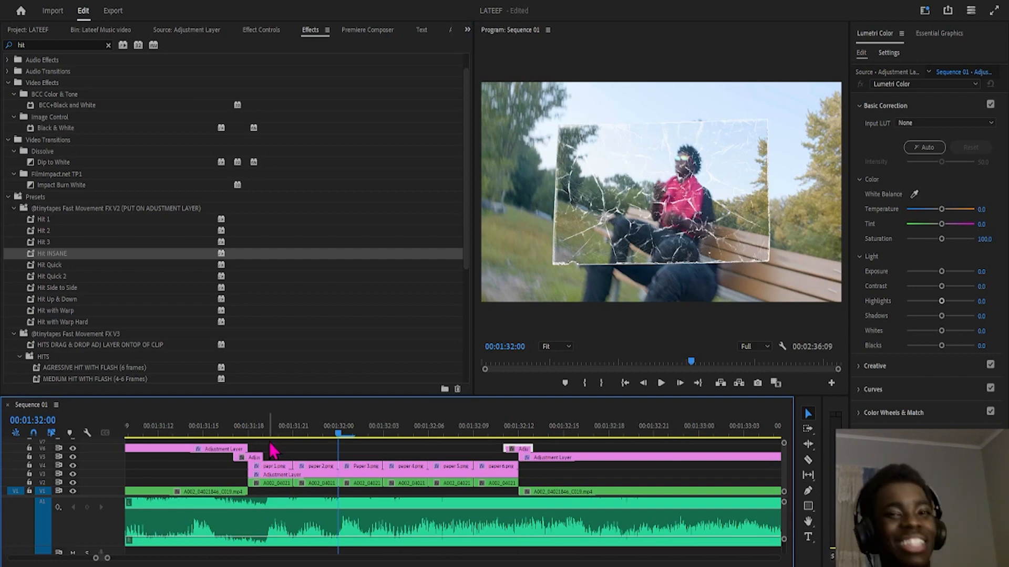
{"action": "key", "text": "space"}
{"action": "left_click", "coordinate": [215, 434]}
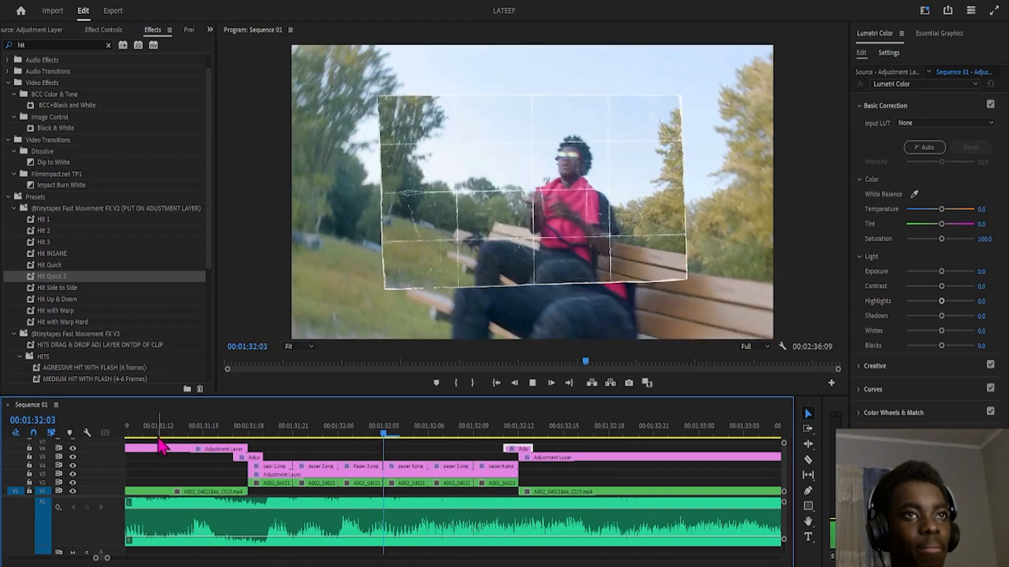
{"action": "key", "text": "space"}
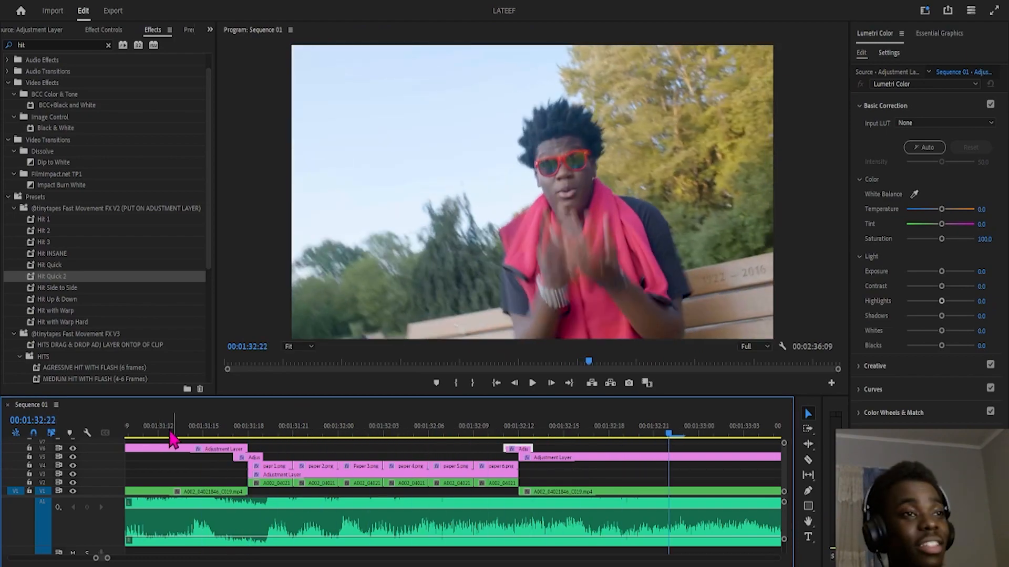